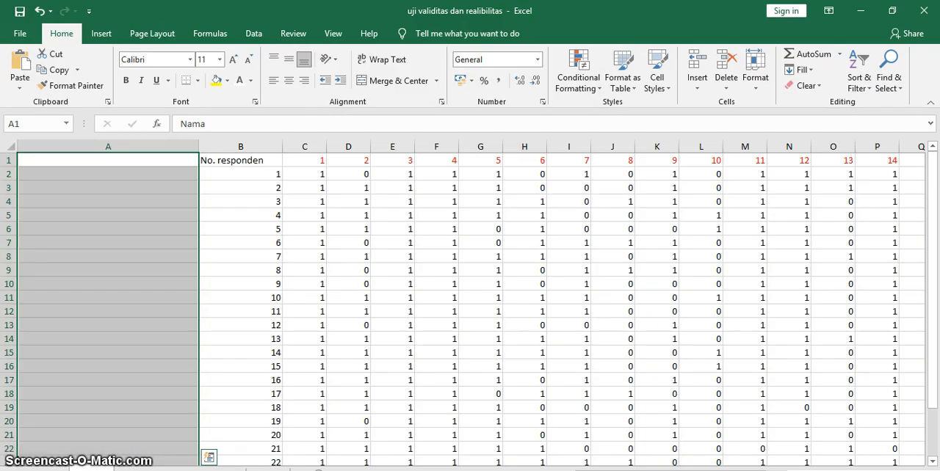
Review the respondents' item scores, the question-number headers and the Total column in the worksheet.
click(255, 170)
scroll(274, 262, down, 4)
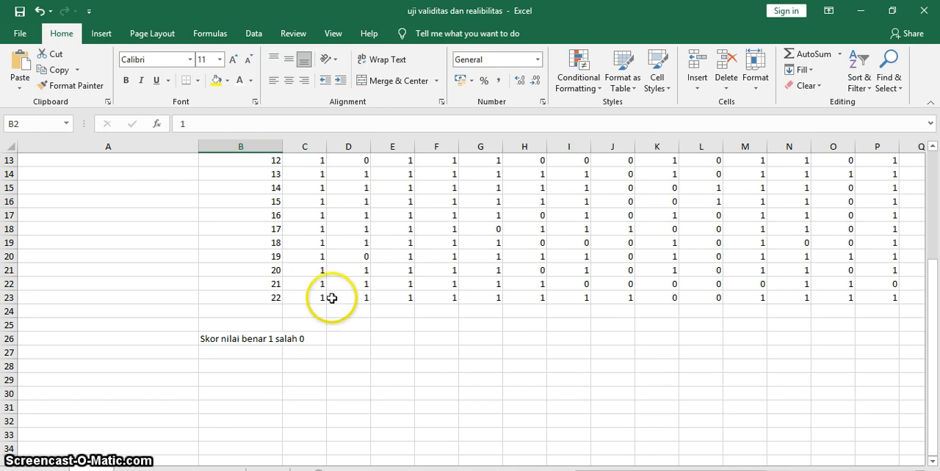
scroll(325, 293, up, 4)
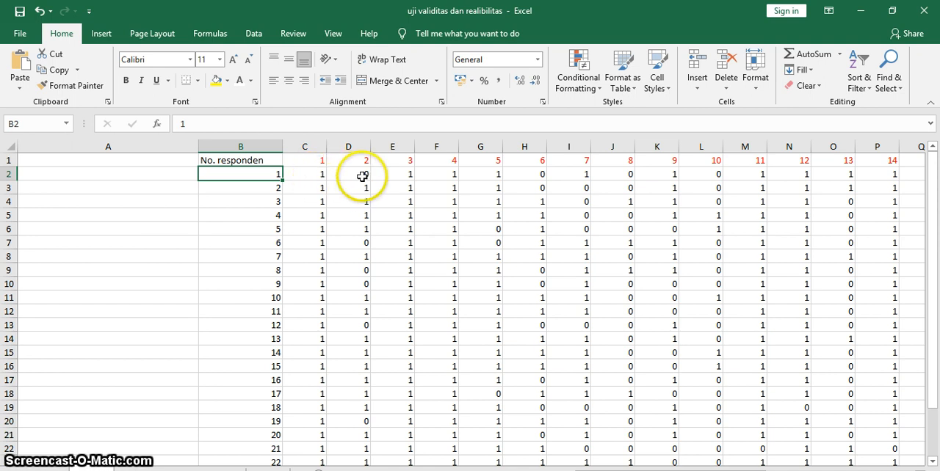
click(319, 160)
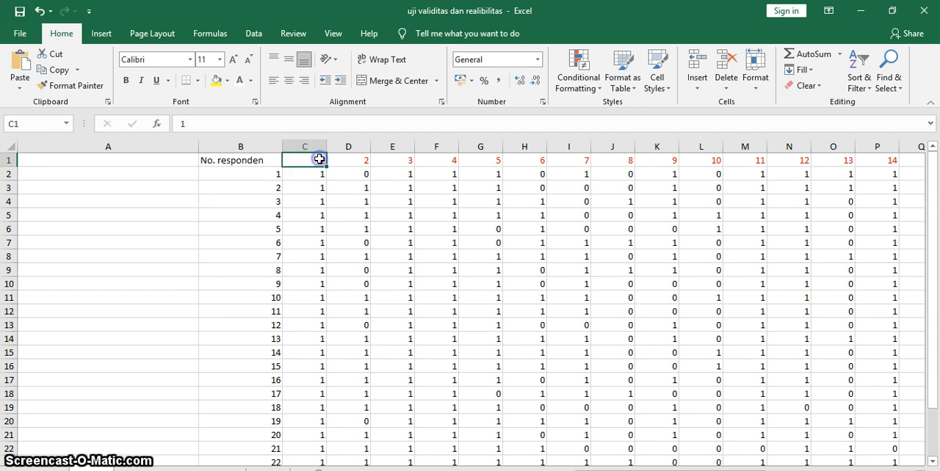
click(348, 159)
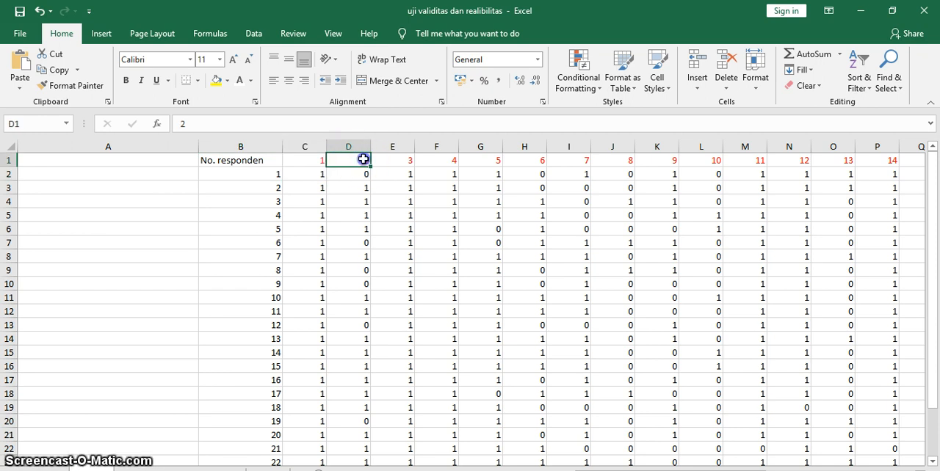
click(395, 162)
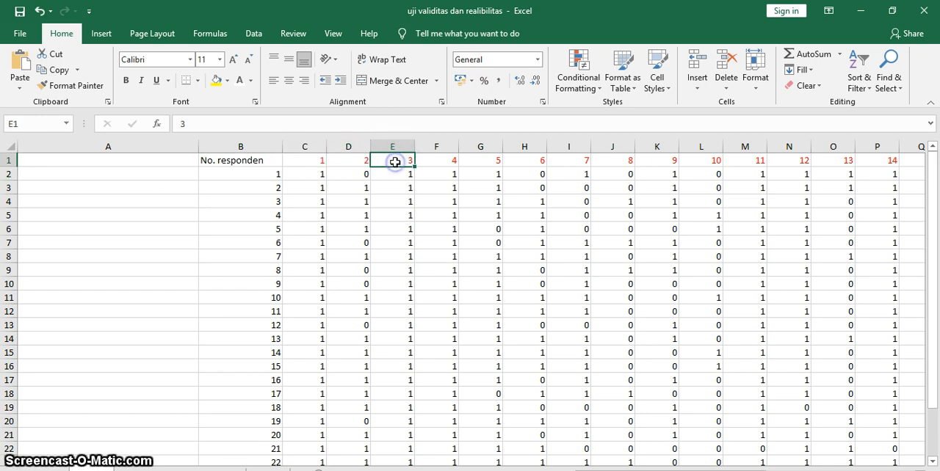
click(443, 163)
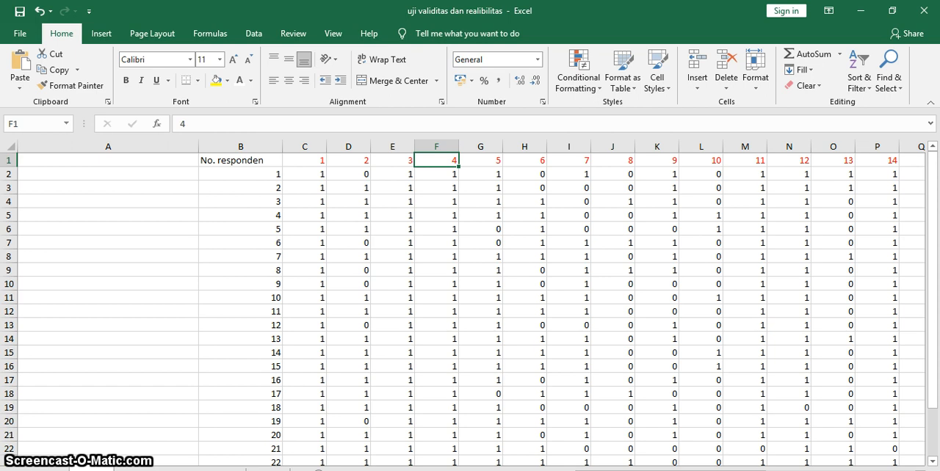
drag(661, 470, 771, 470)
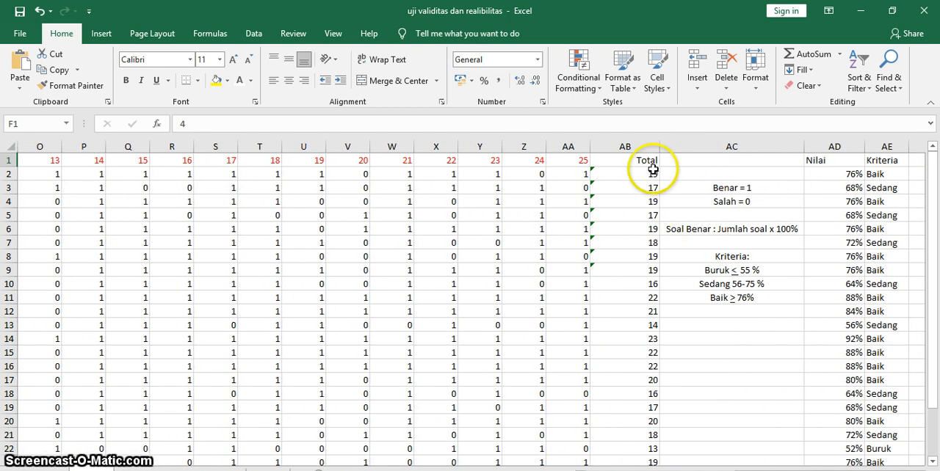
click(644, 161)
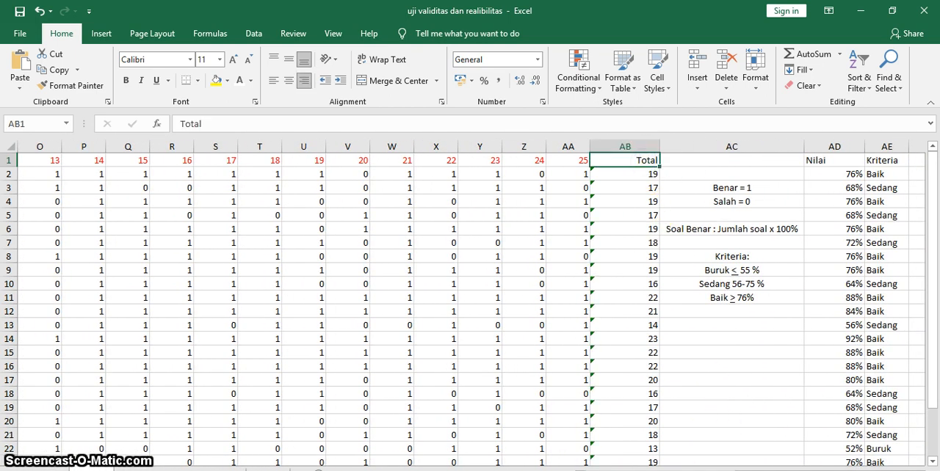
drag(778, 470, 733, 470)
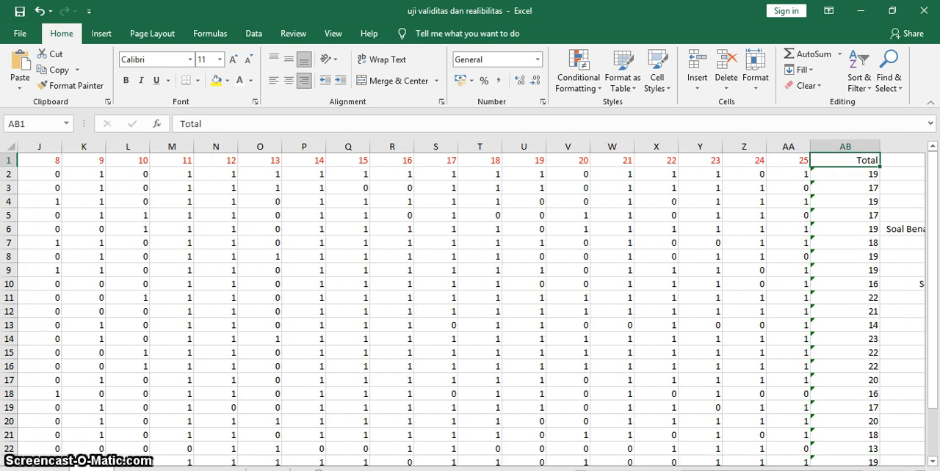
Switch to the SPSS Statistics Data Editor and show the Variable View of the untitled dataset.
key(alt+Tab)
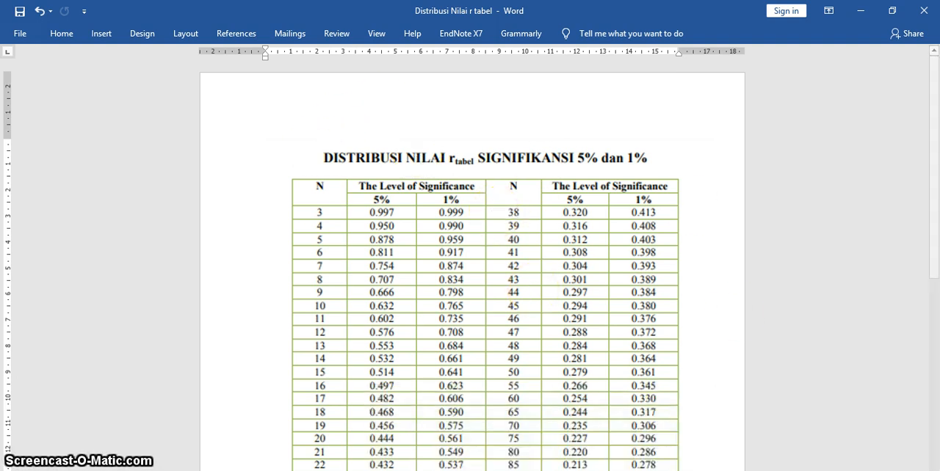
mouse_move(525, 470)
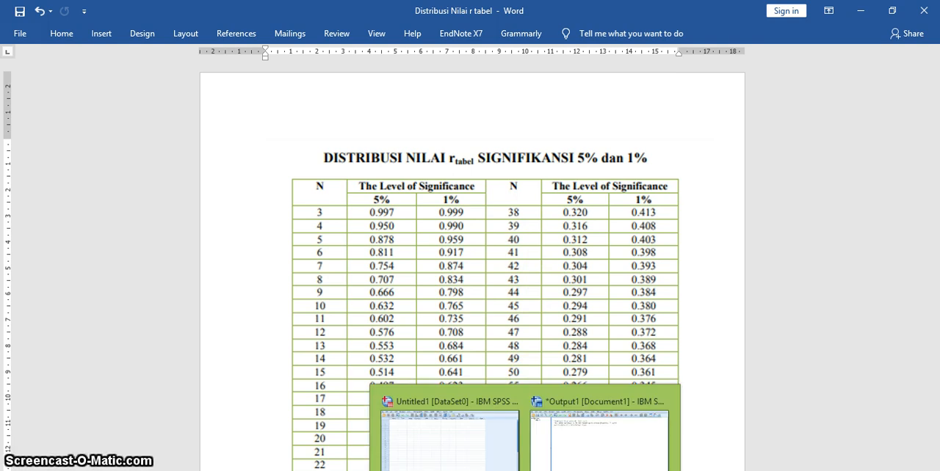
click(525, 470)
click(486, 451)
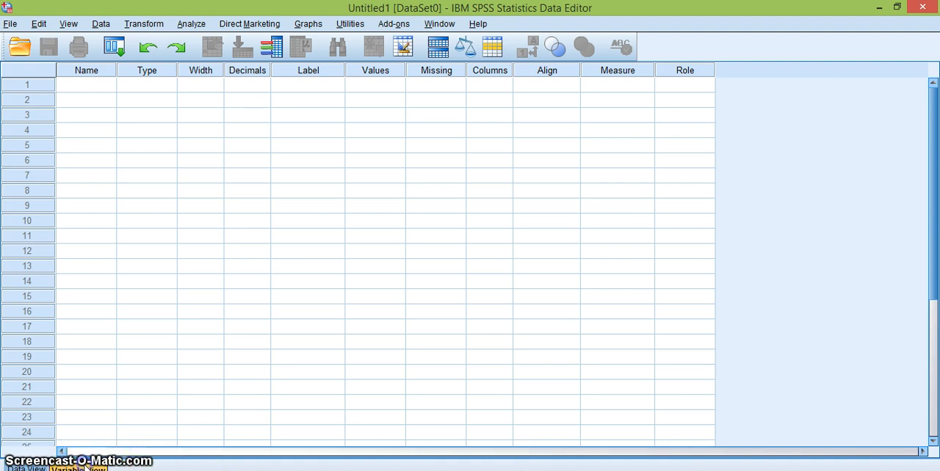
scroll(254, 264, down, 1)
scroll(124, 430, down, 4)
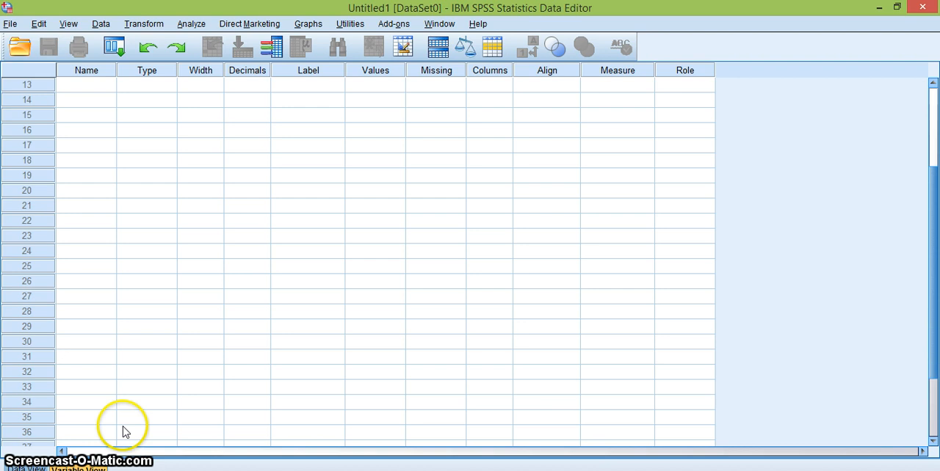
scroll(158, 353, up, 5)
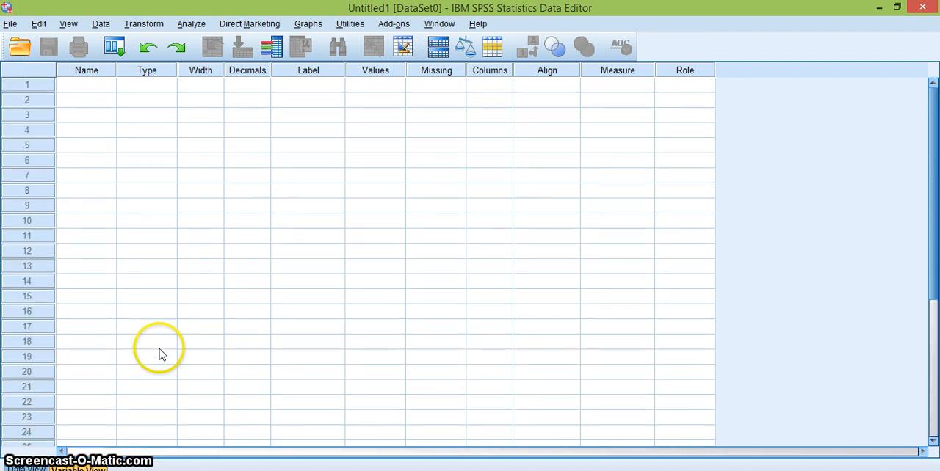
Define the first two variables with the names Soal_1 and Soal_2.
click(90, 85)
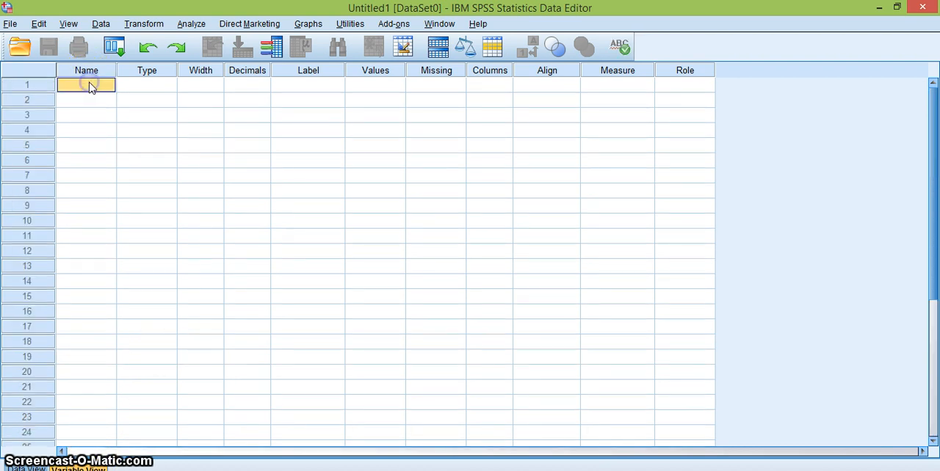
text(S)
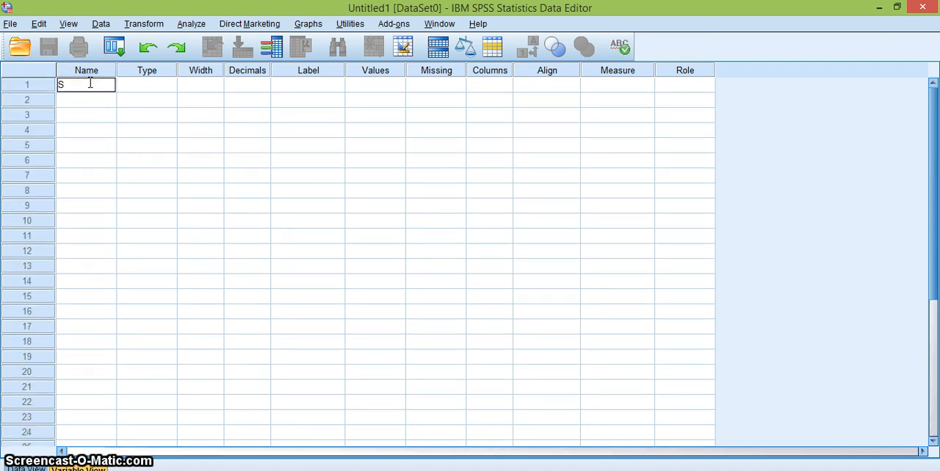
text(oal_1)
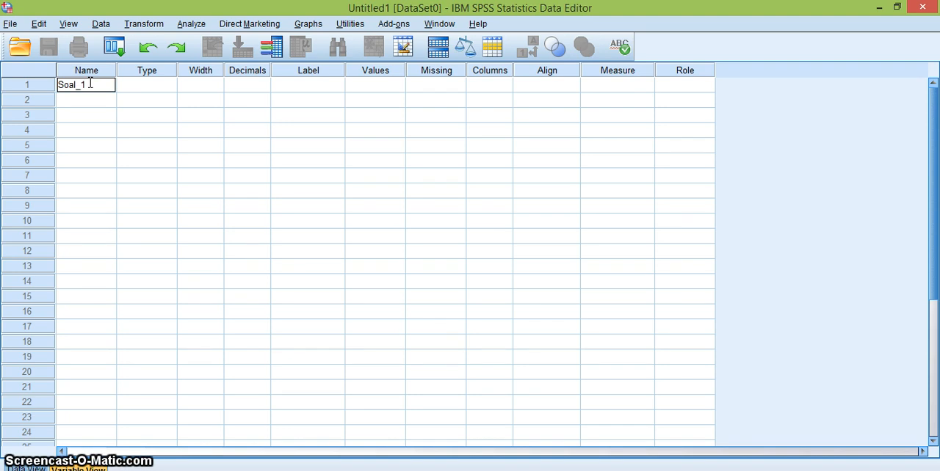
key(Return)
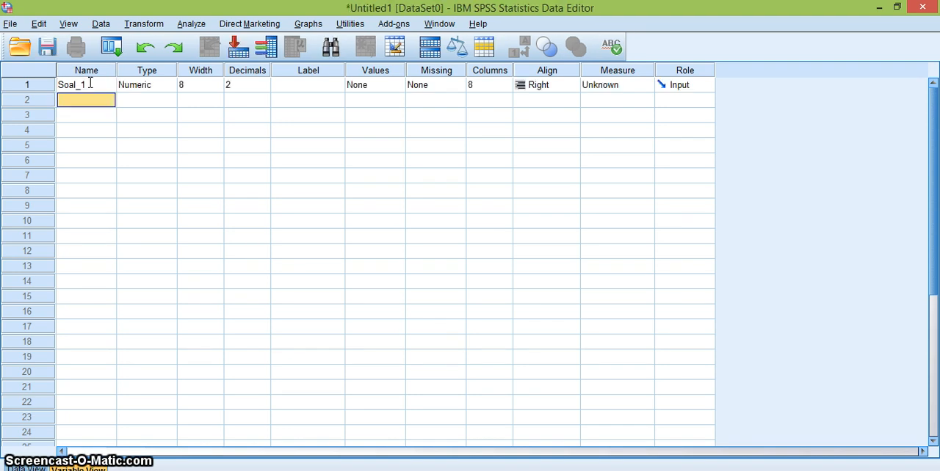
text(Soal)
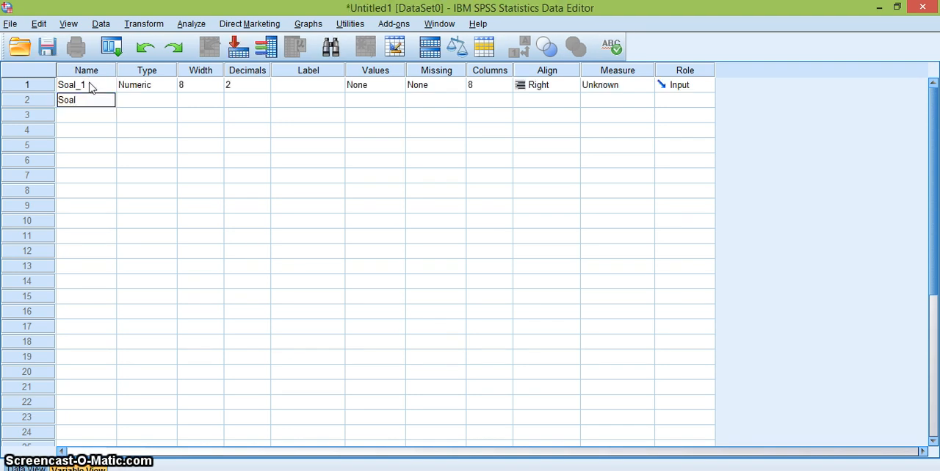
text(_s)
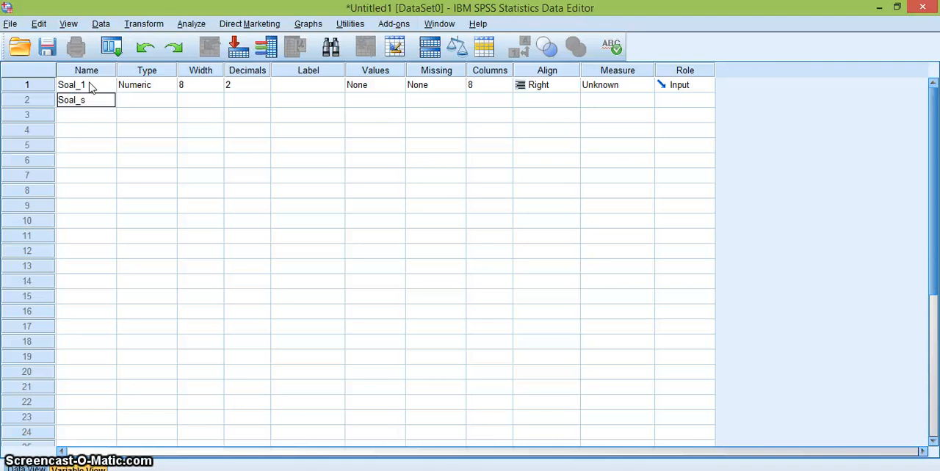
key(BackSpace)
text(2)
key(Return)
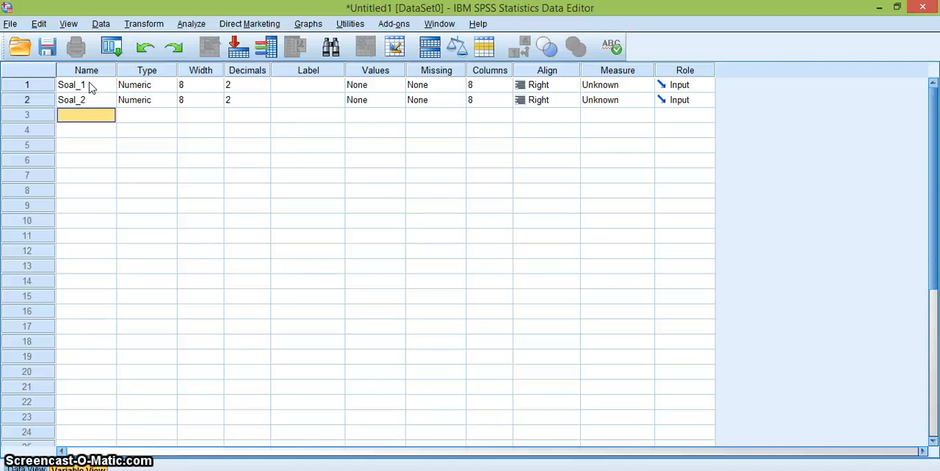
Add two more variables named Soal_3 and Soal_4 in the rows below Soal_2.
text(Soal)
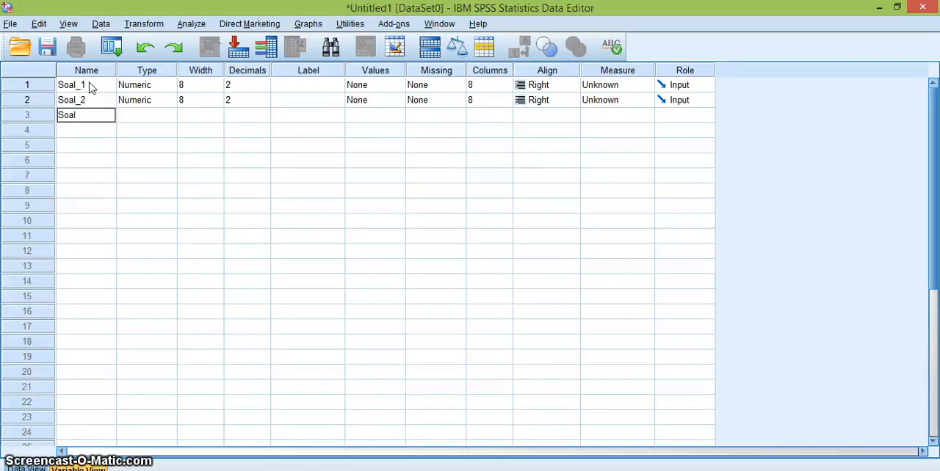
text(_)
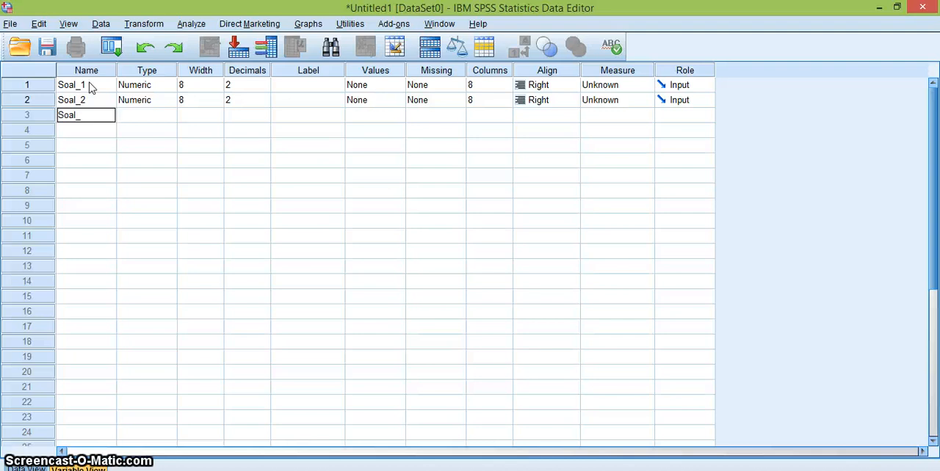
text(3)
key(Return)
text(S)
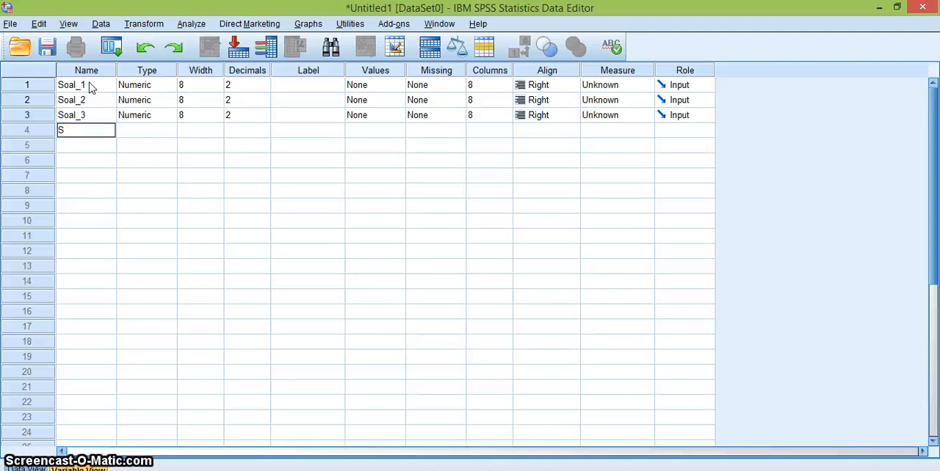
text(oal_)
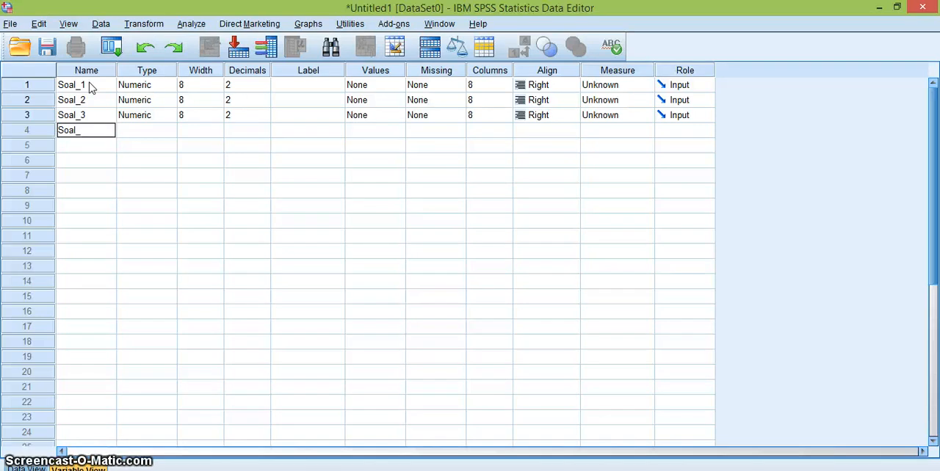
text(4)
key(Return)
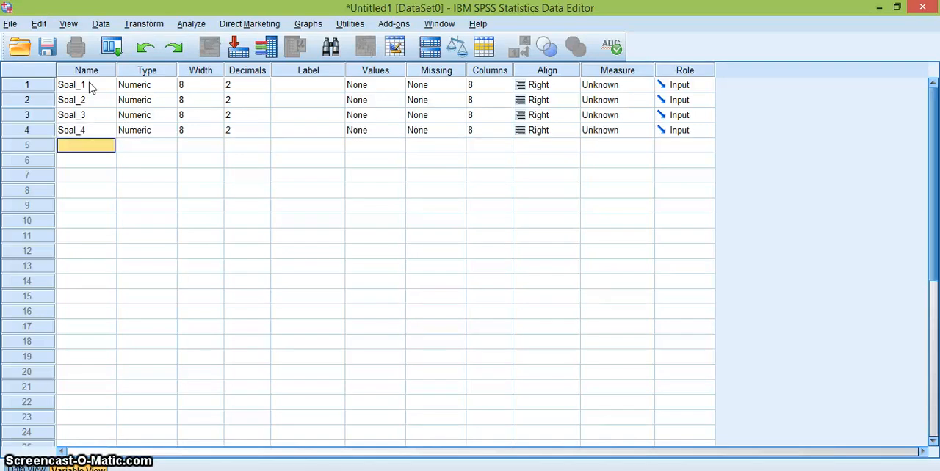
Add the variables Soal_5 and Soal_6 in the fifth and sixth rows.
text(Soal)
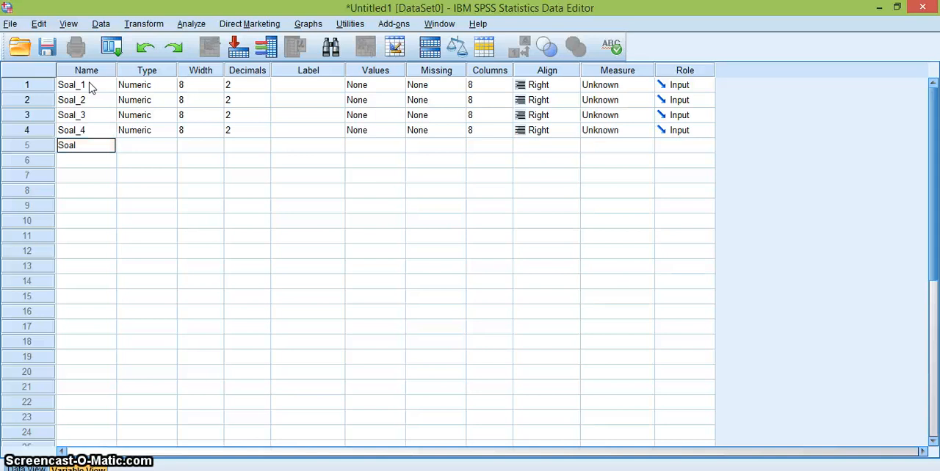
text(_5)
key(Return)
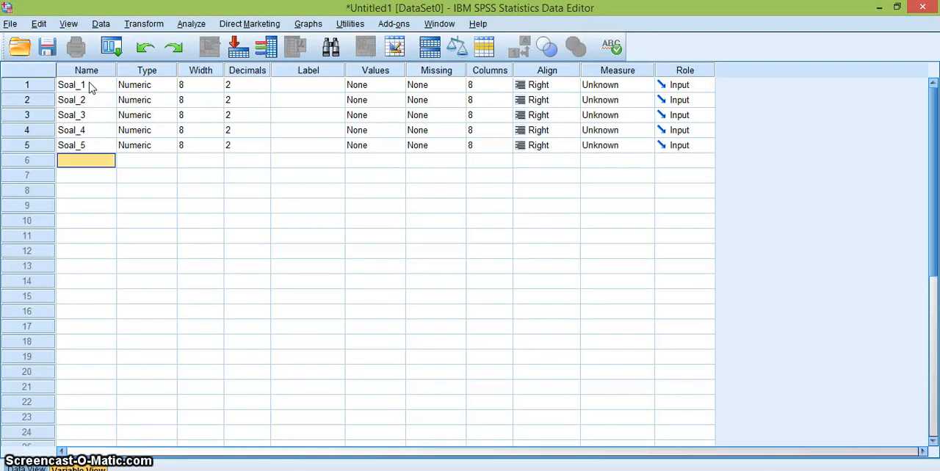
text(Soal_)
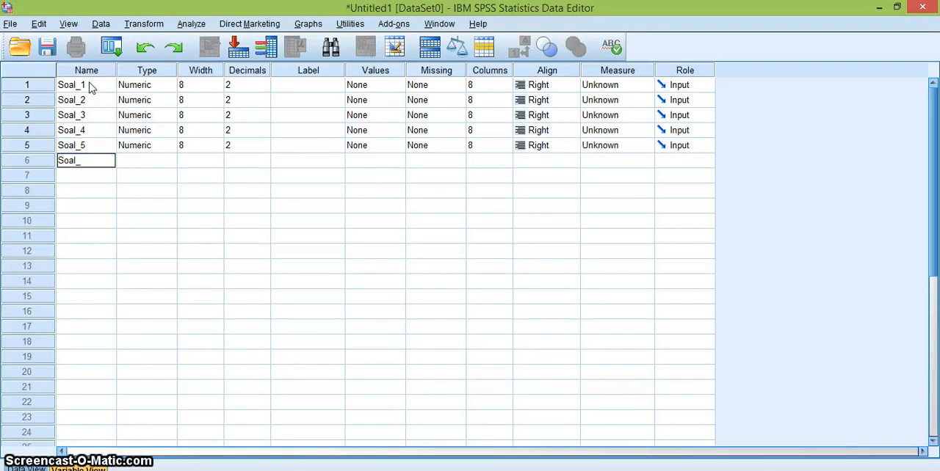
text(6)
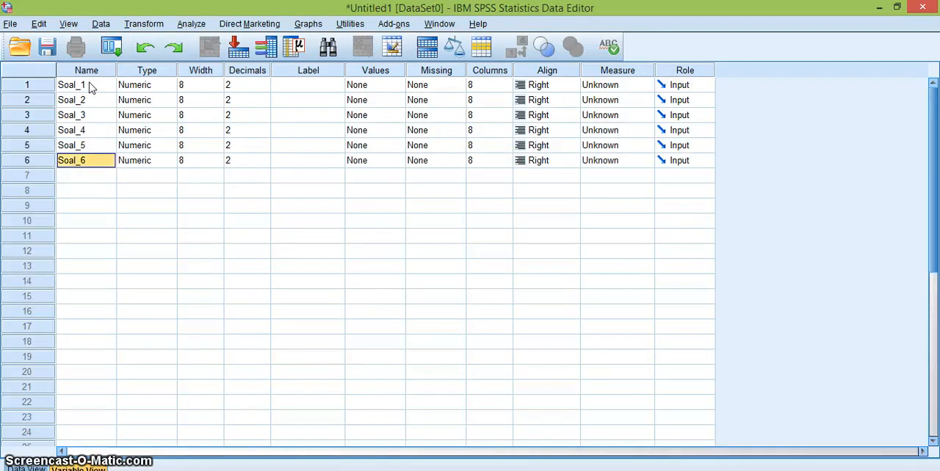
key(Return)
Add the variables Soal_7 and Soal_8 in the seventh and eighth rows.
text(So)
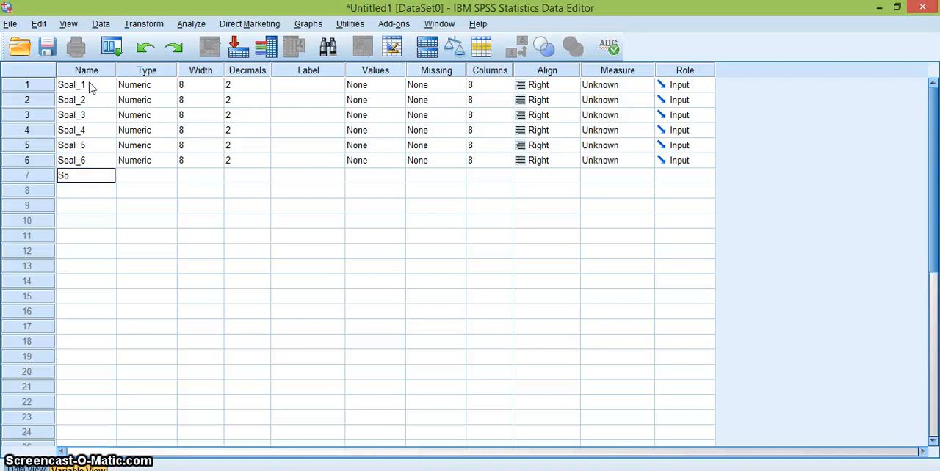
text(al_7)
key(Return)
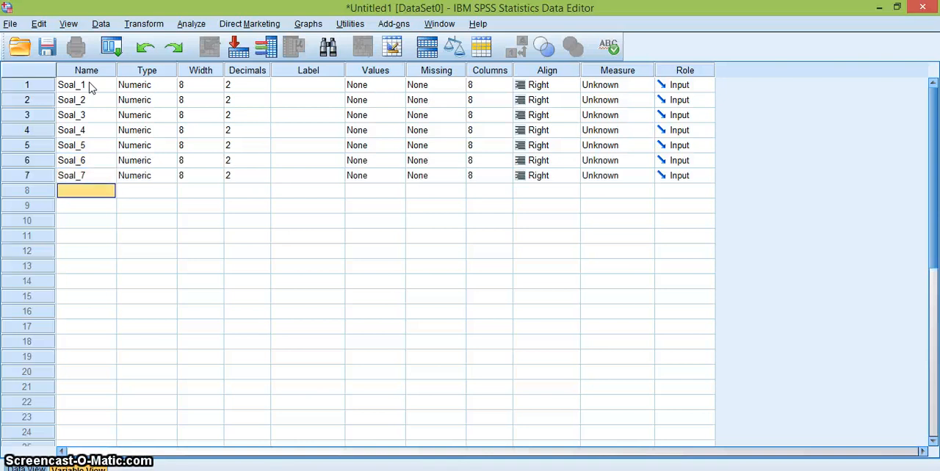
text(Soal_8)
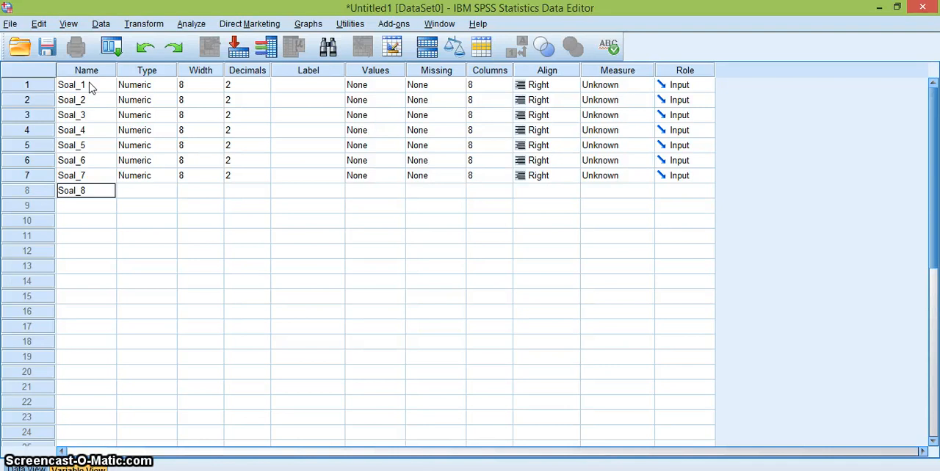
key(Return)
text(S)
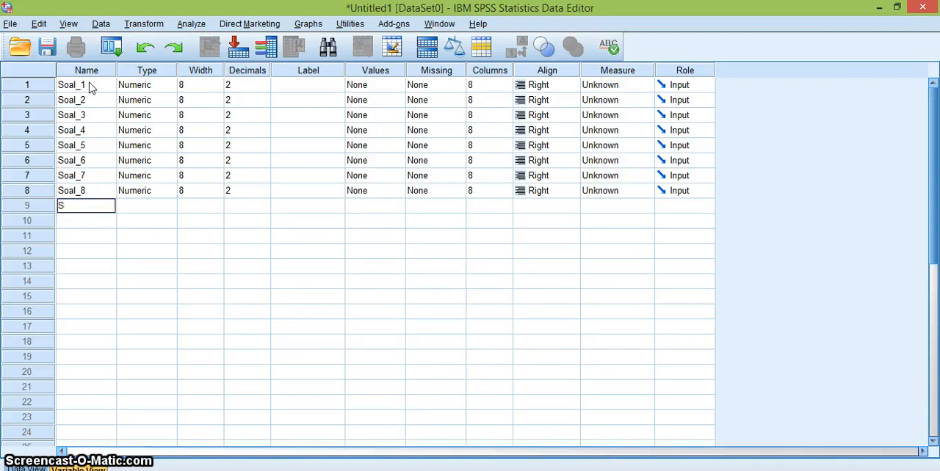
text(oal_9)
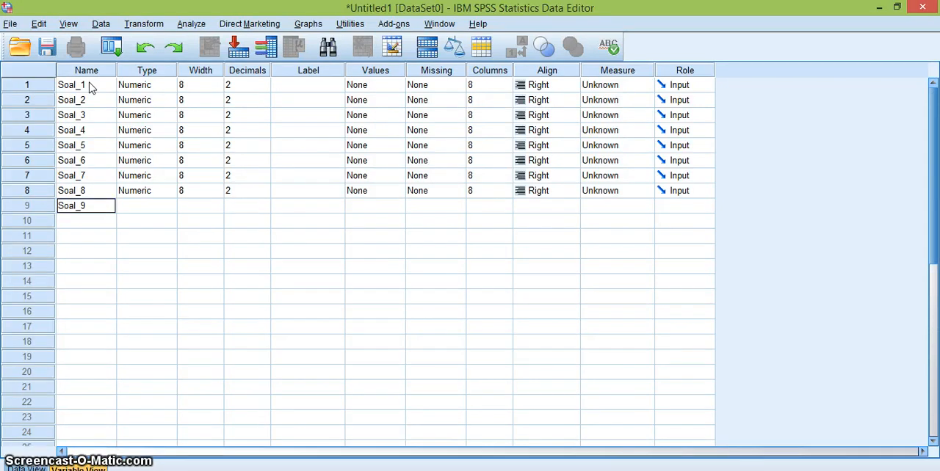
text(Soal)
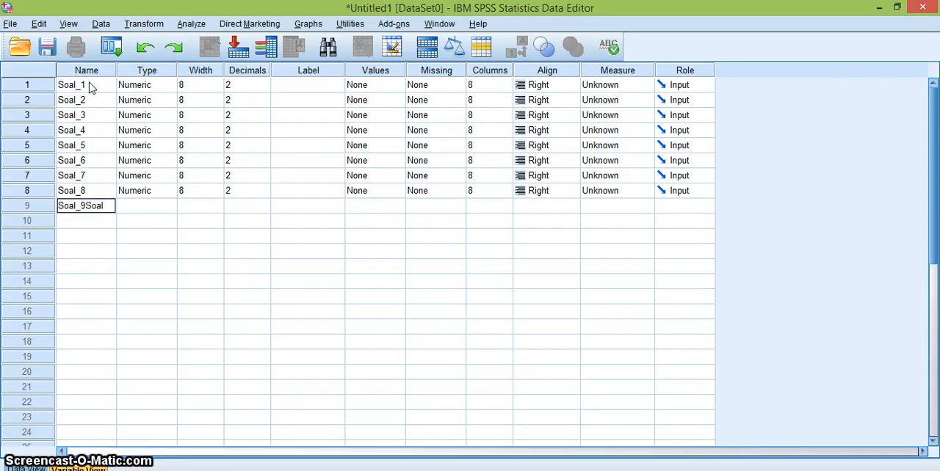
text(_10)
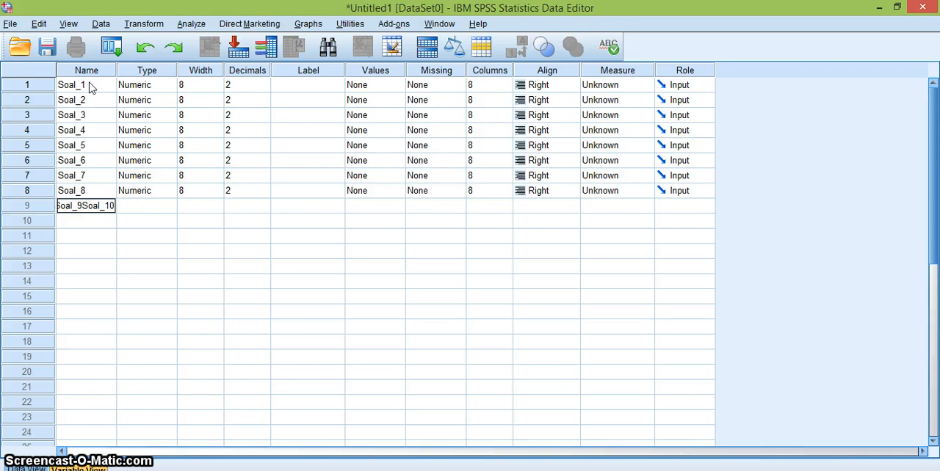
key(Return)
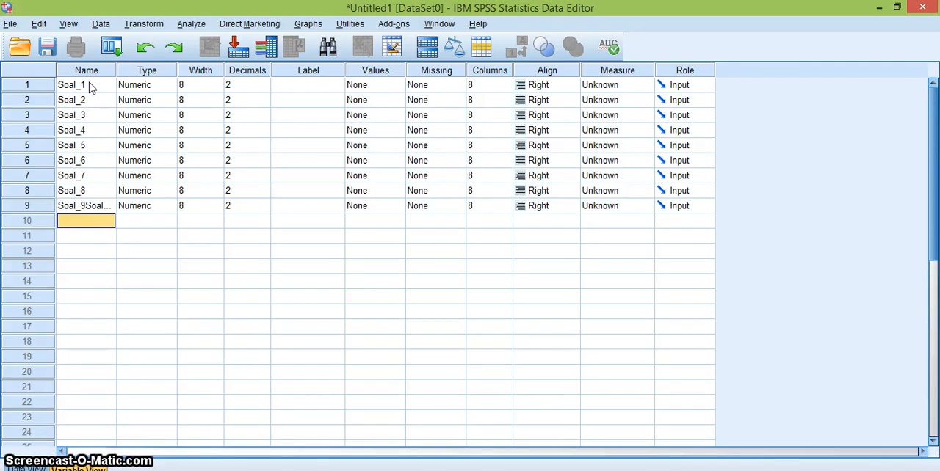
Rename the ninth variable as Soal_9 and add Soal_10 in the row below it.
click(83, 205)
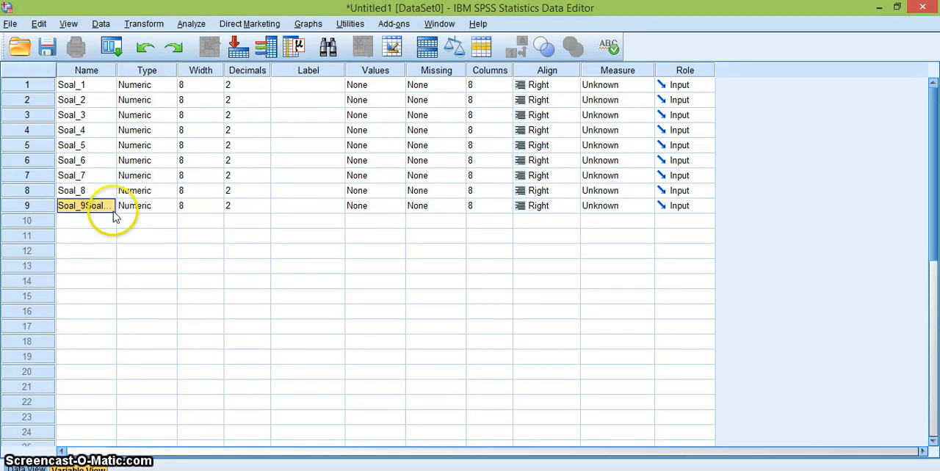
text(S)
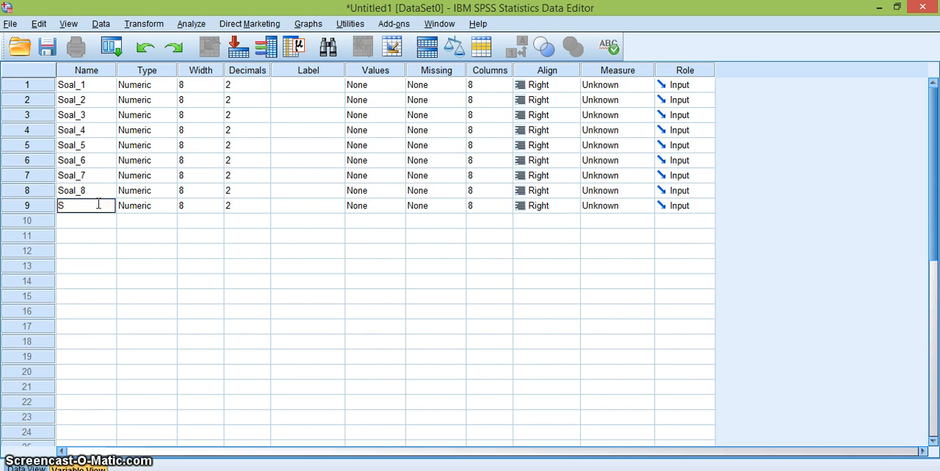
text(oal)
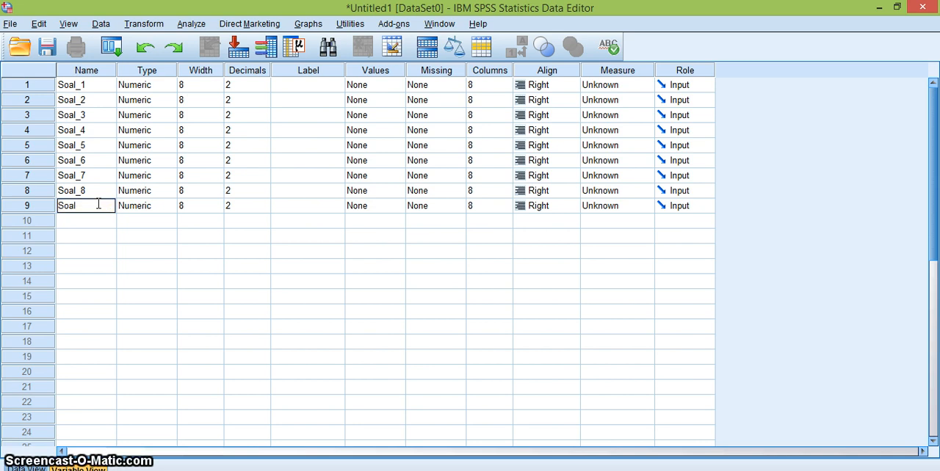
text(_9)
key(Return)
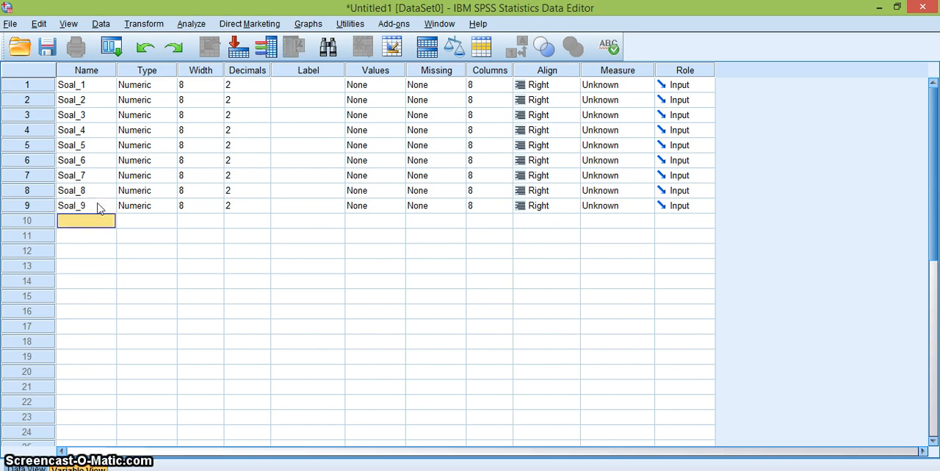
text(Soal)
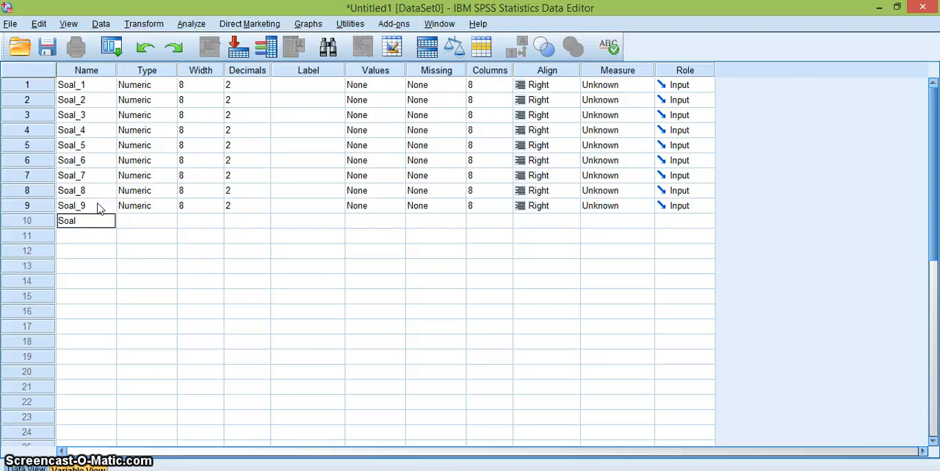
text(_10)
key(Return)
Define the variables in rows 11 and 12 with the names Soal_11 and Soal_12.
text(Soal)
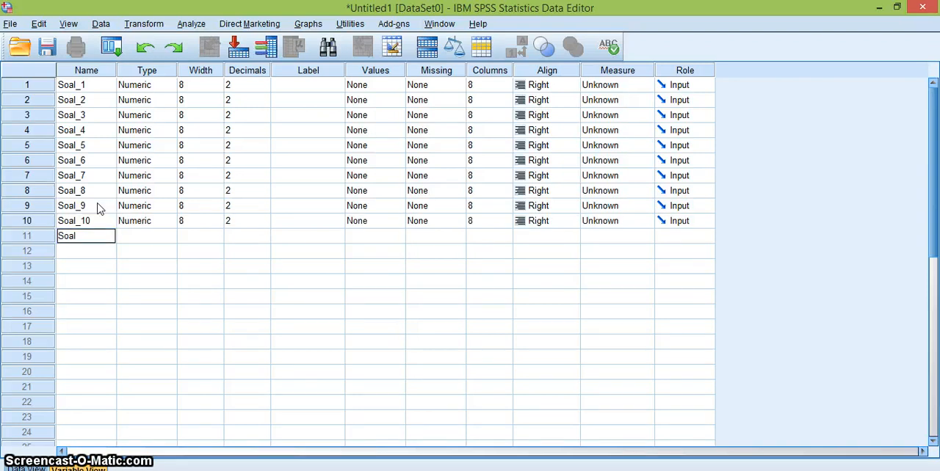
key(Return)
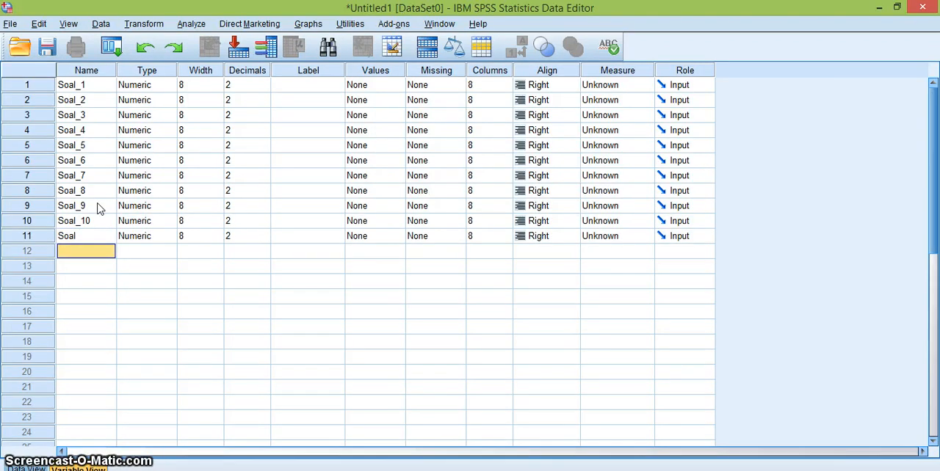
key(Up)
text(Soal)
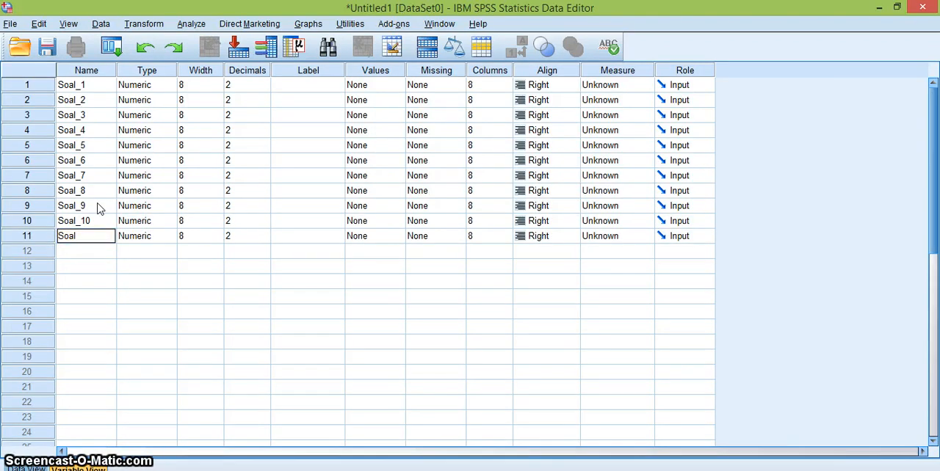
key(Return)
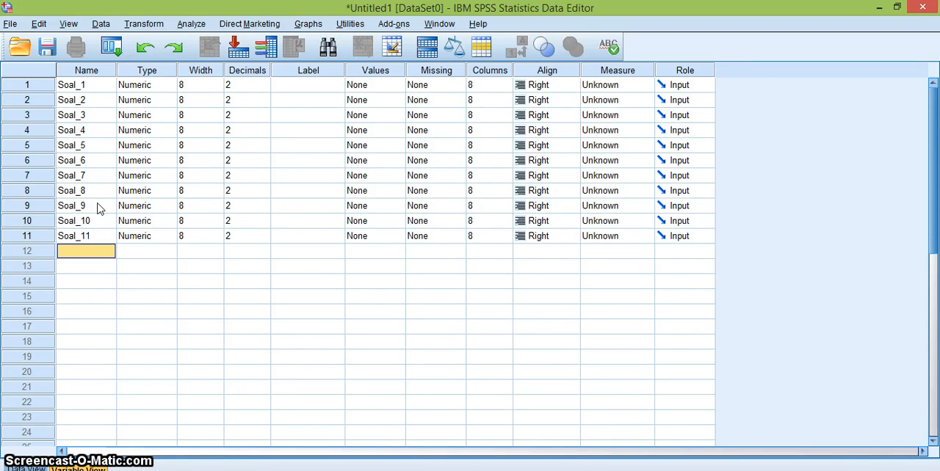
text(Soal)
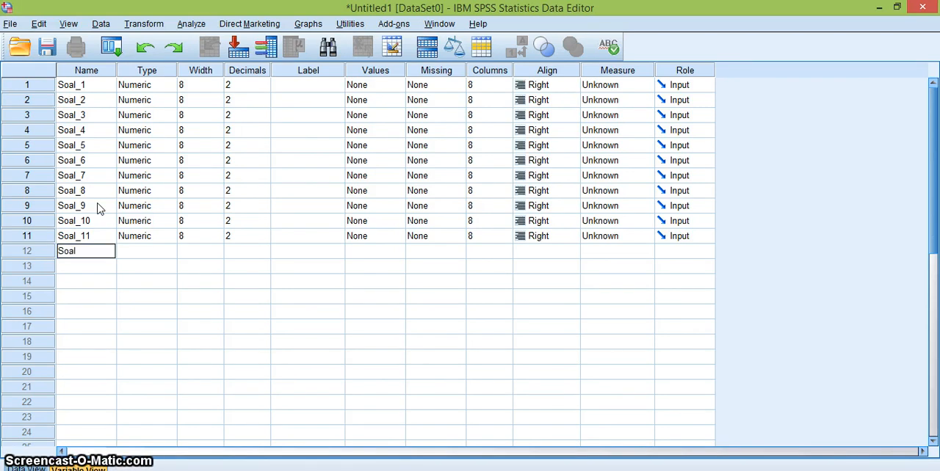
text(_12)
key(Return)
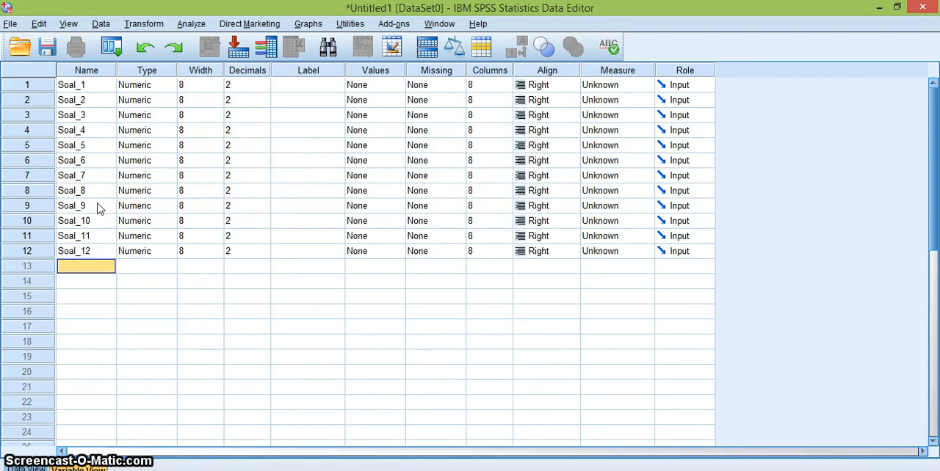
Add two more variables named Soal_13 and Soal_14 in rows 13 and 14.
text(Soal)
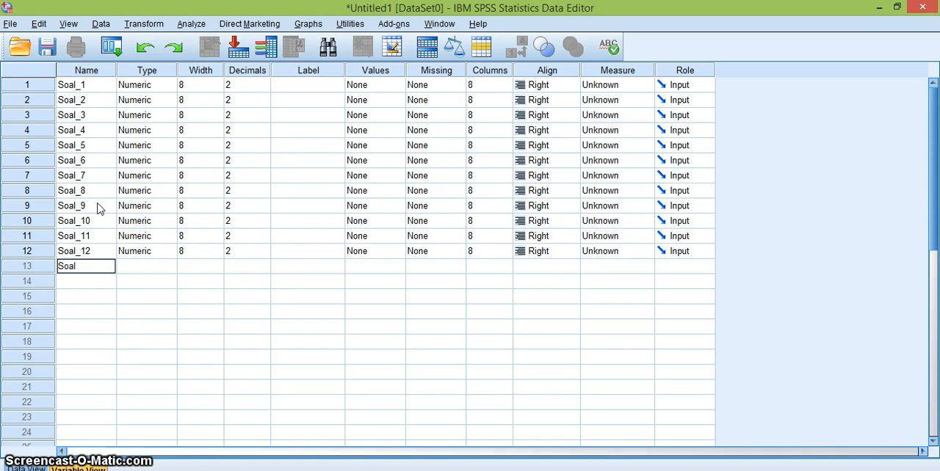
text(1)
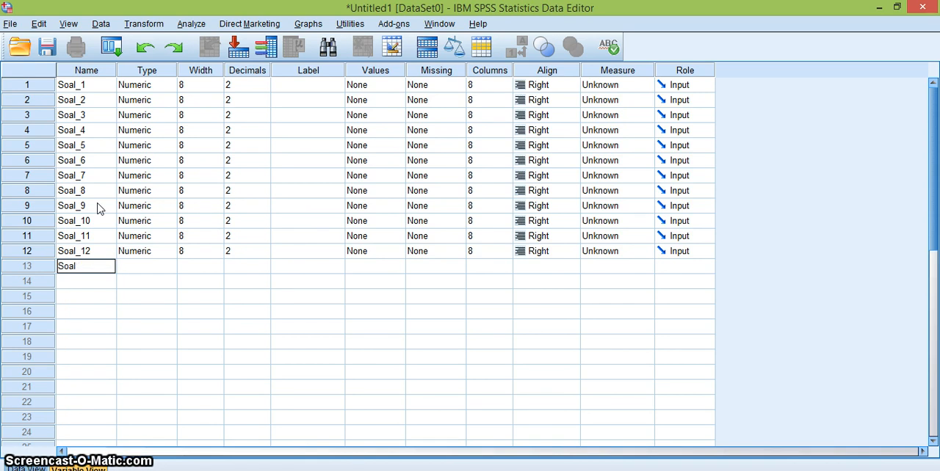
text(13)
key(Return)
text(S)
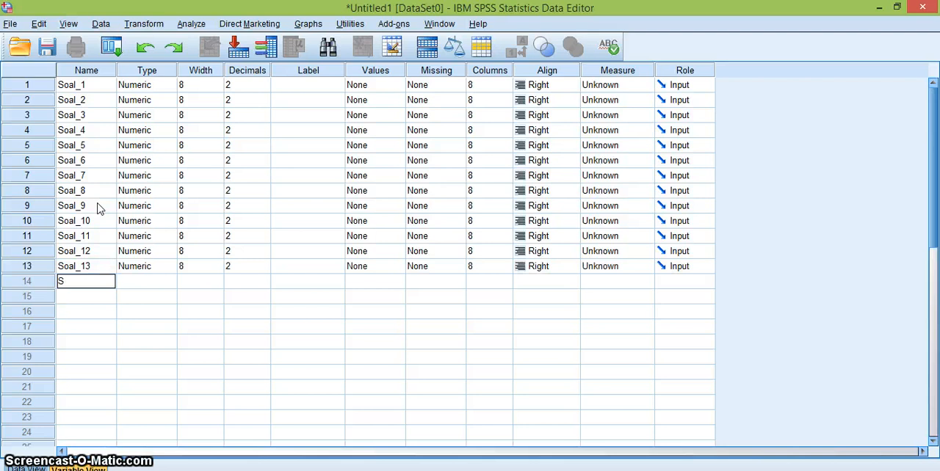
text(oal_14)
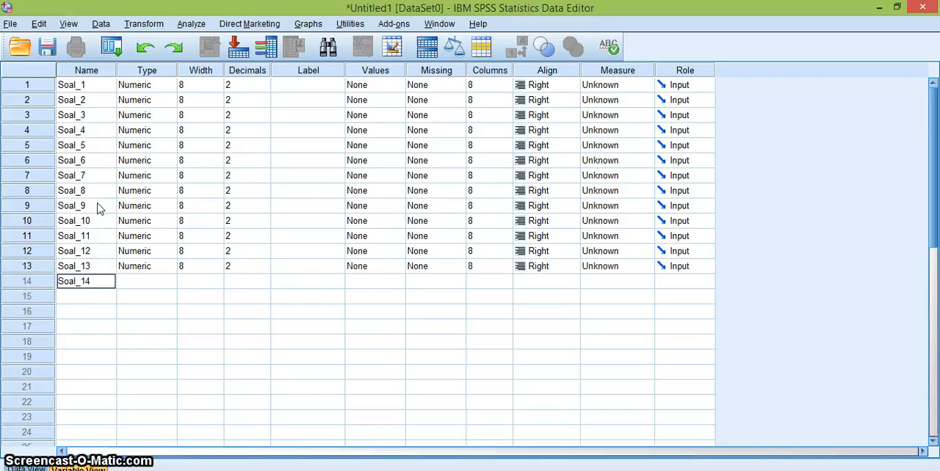
key(Return)
Add the variables Soal_15 and Soal_16 in the rows below Soal_14.
text(Soal)
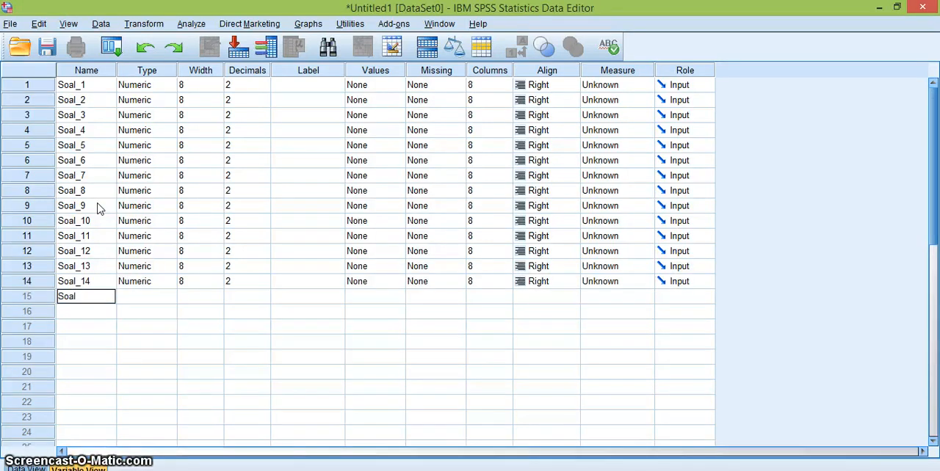
text(_15)
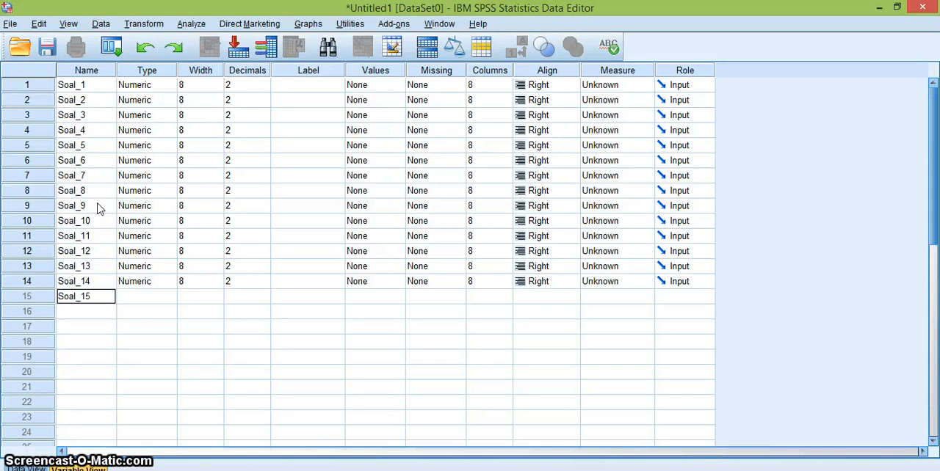
key(Return)
text(Soa)
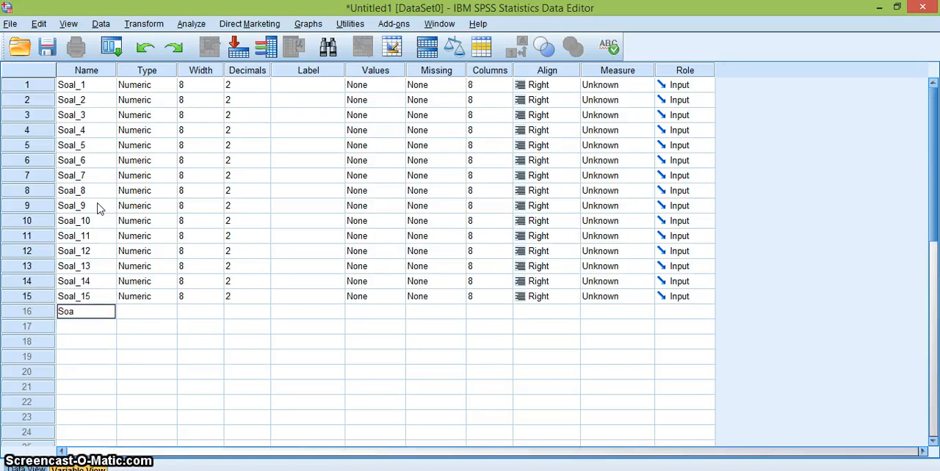
text(l_16)
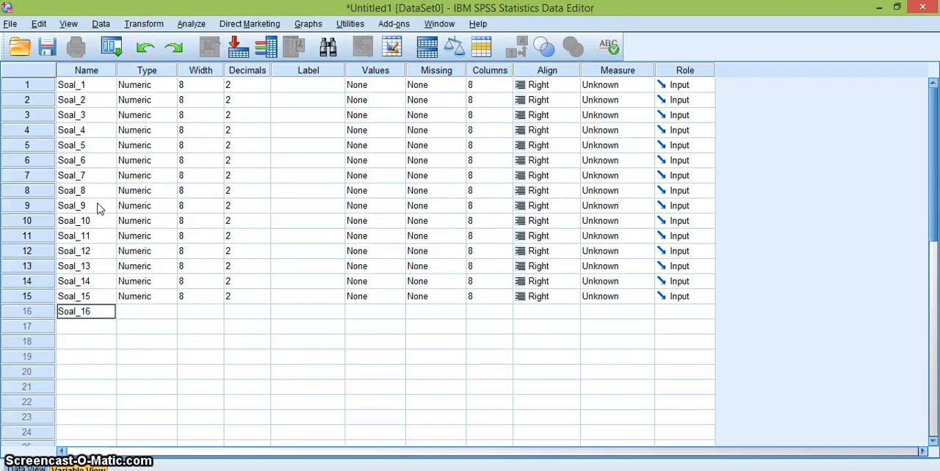
key(Return)
Define the variables Soal_17 and Soal_18 in rows 17 and 18.
text(Soal_17)
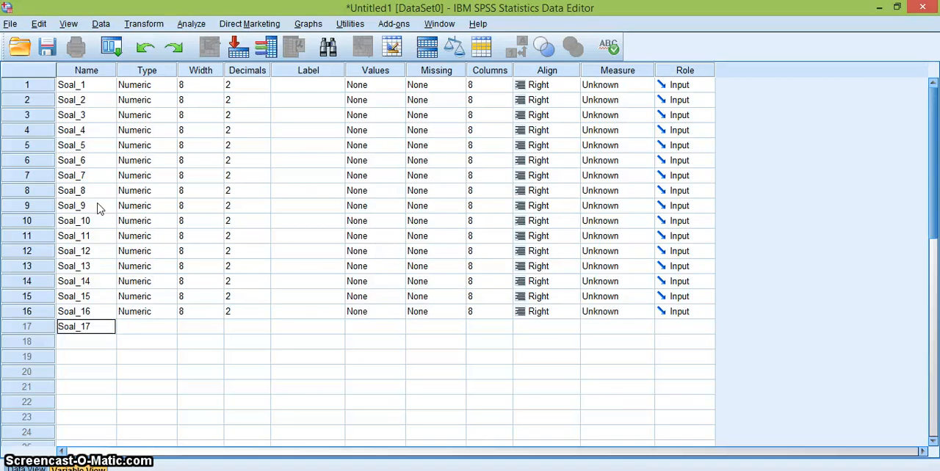
key(Return)
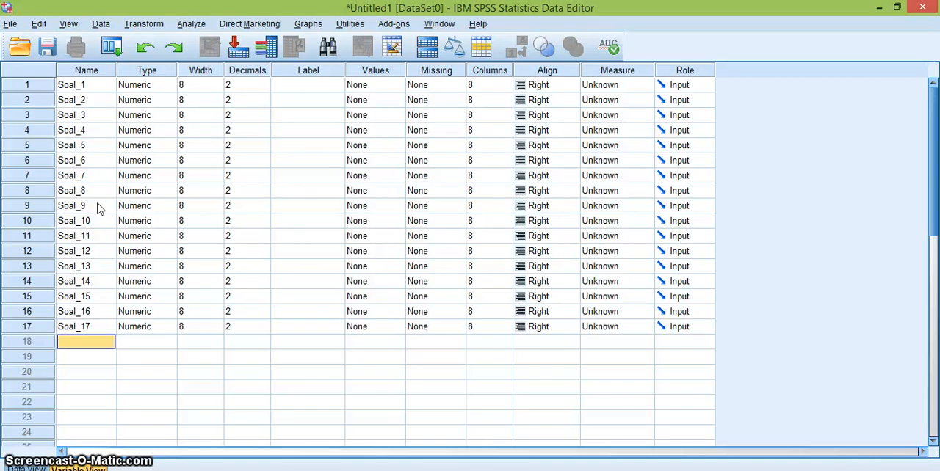
text(Soal_18)
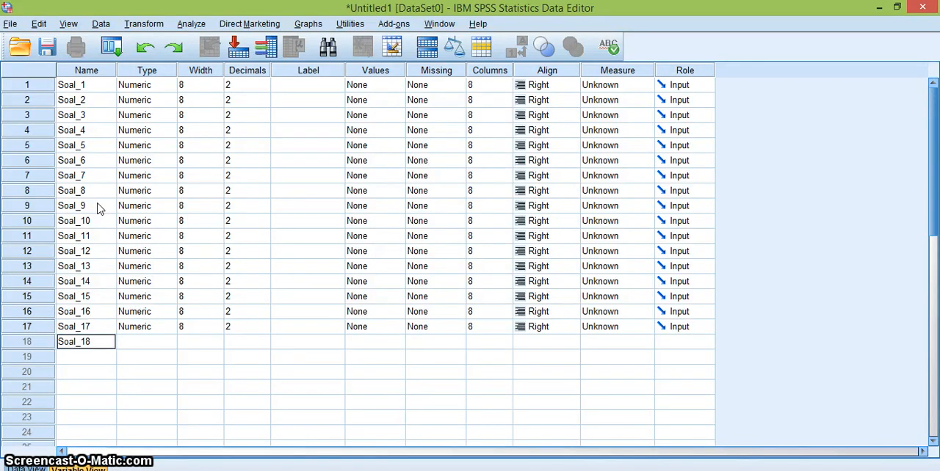
key(Return)
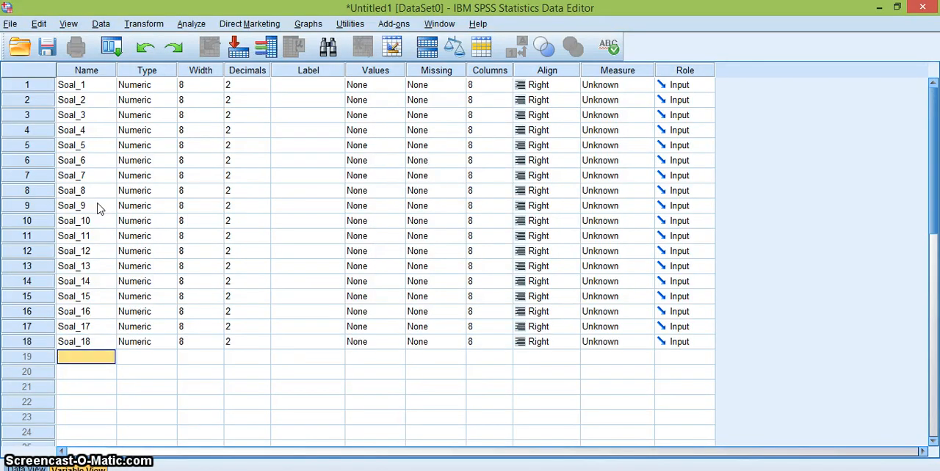
Add the variables Soal_19 and Soal_20 in rows 19 and 20.
text(Soal_19)
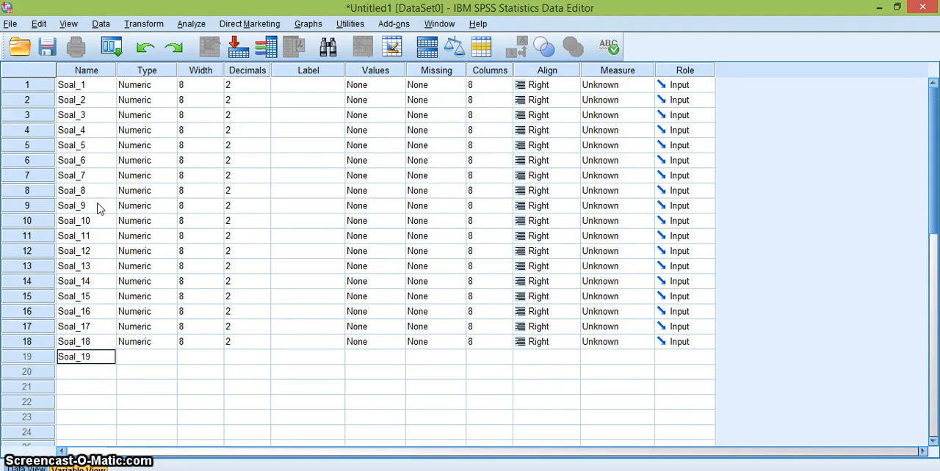
key(Return)
text(Soal_20)
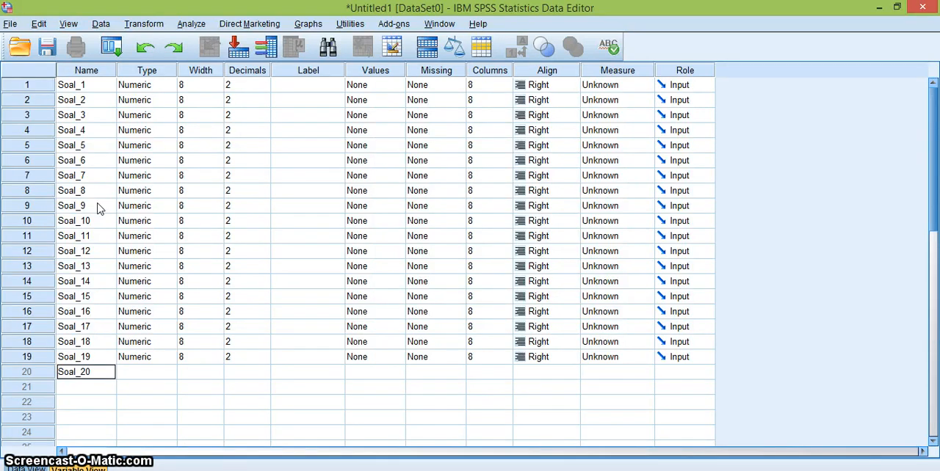
key(Return)
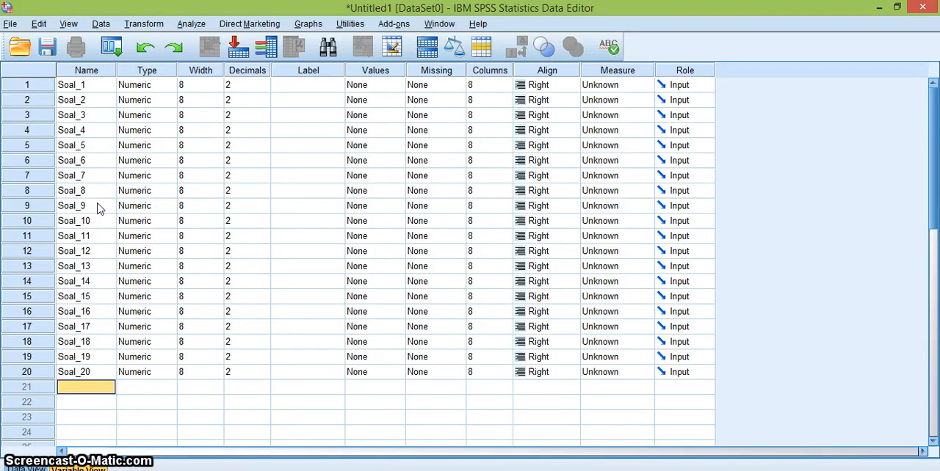
Add the variables Soal_21, Soal_22 and Soal_23 in rows 21 to 23.
text(Soal_21)
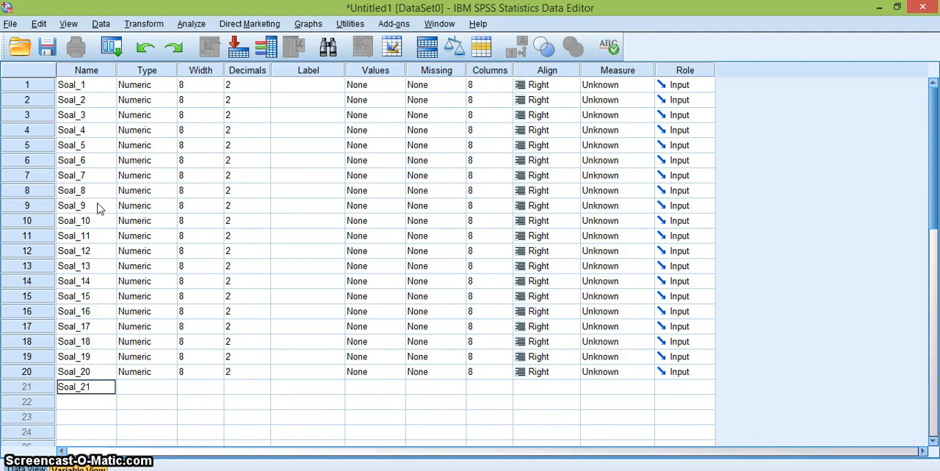
key(Return)
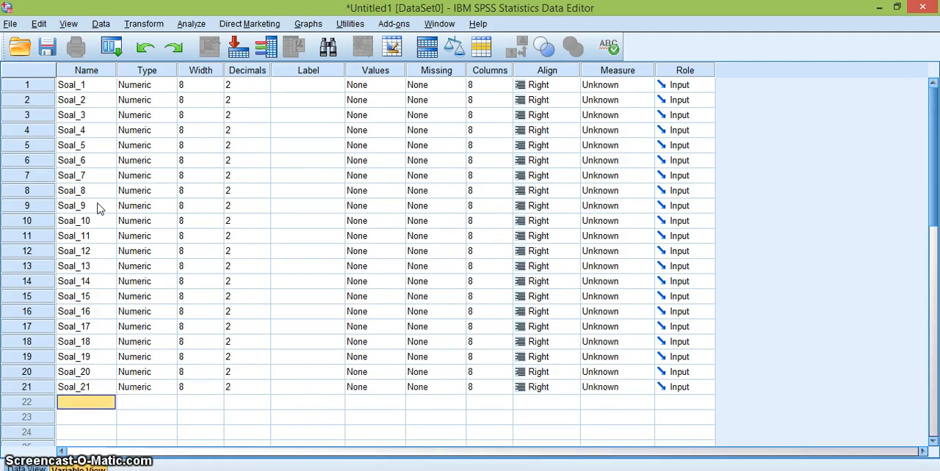
text(Soal_22)
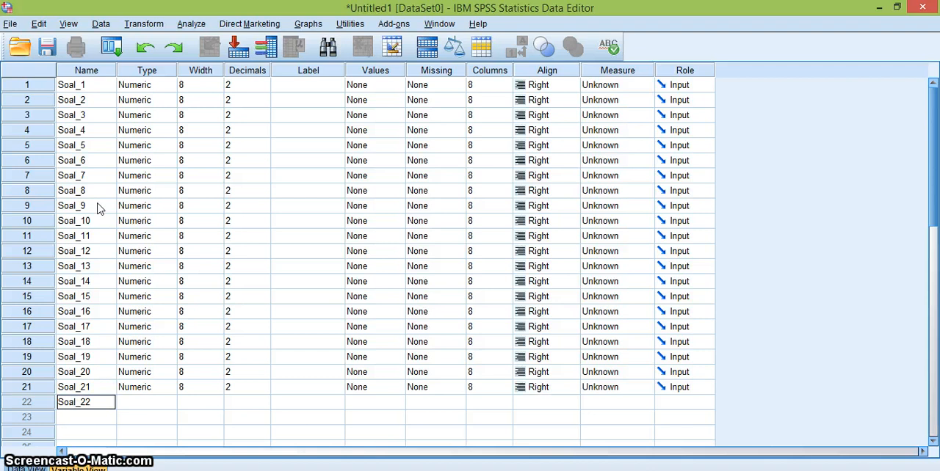
key(Return)
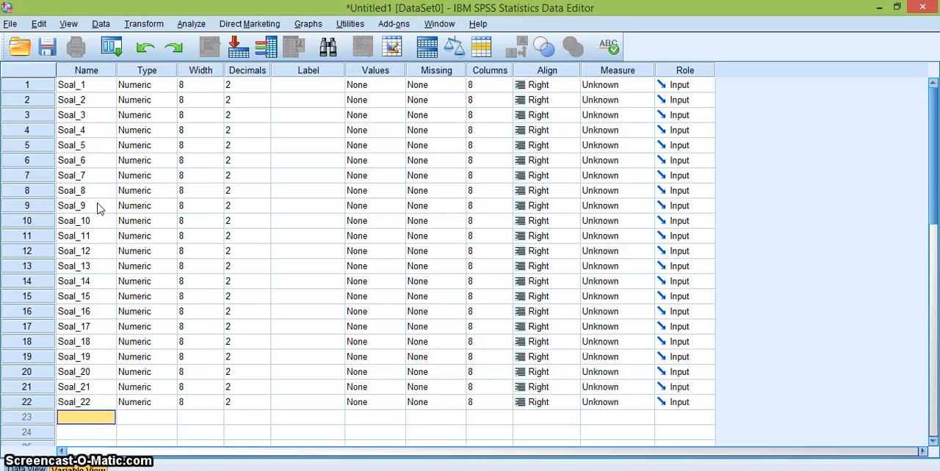
text(Soal_23)
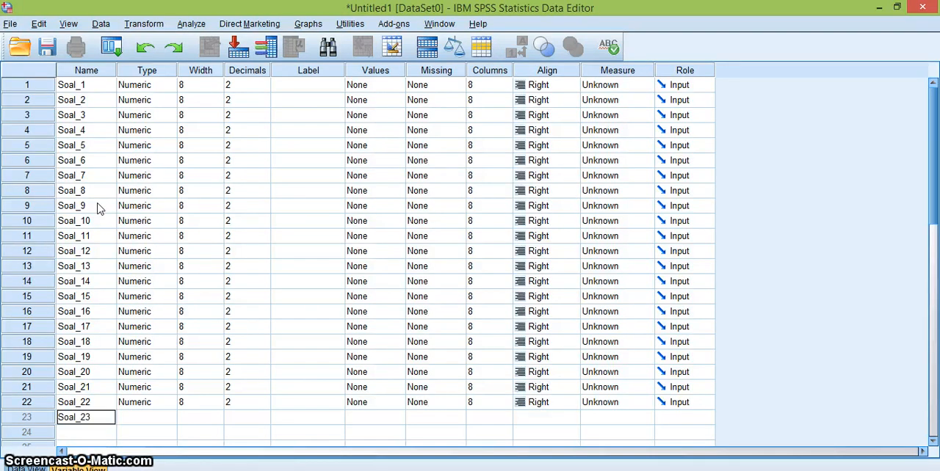
key(Return)
Add the variables Soal_24 and Soal_25 in rows 24 and 25.
text(S)
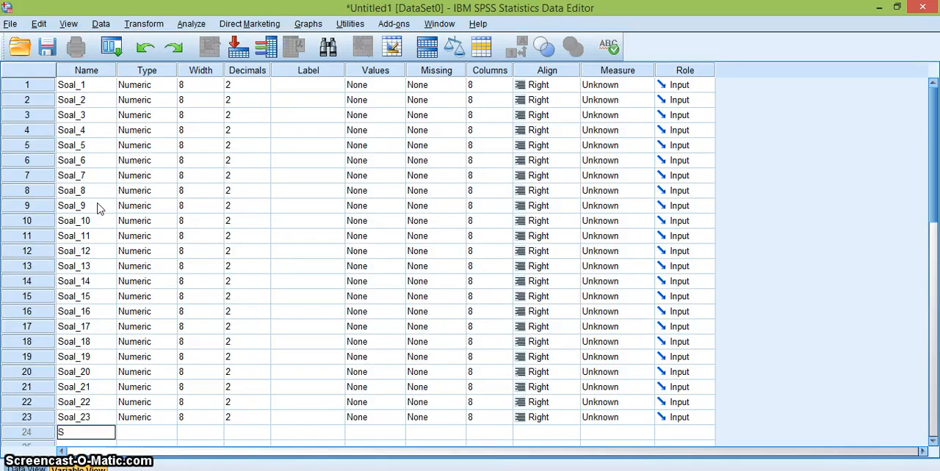
text(oal_24)
key(Return)
text(S)
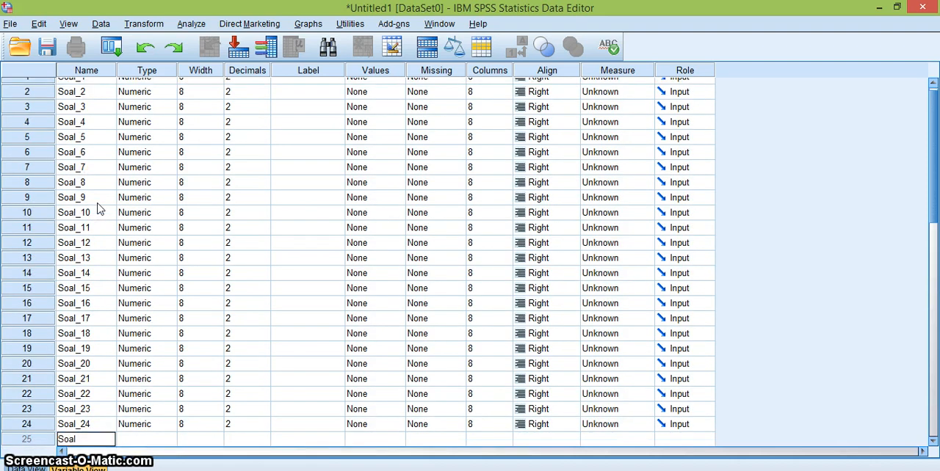
text(oal_25)
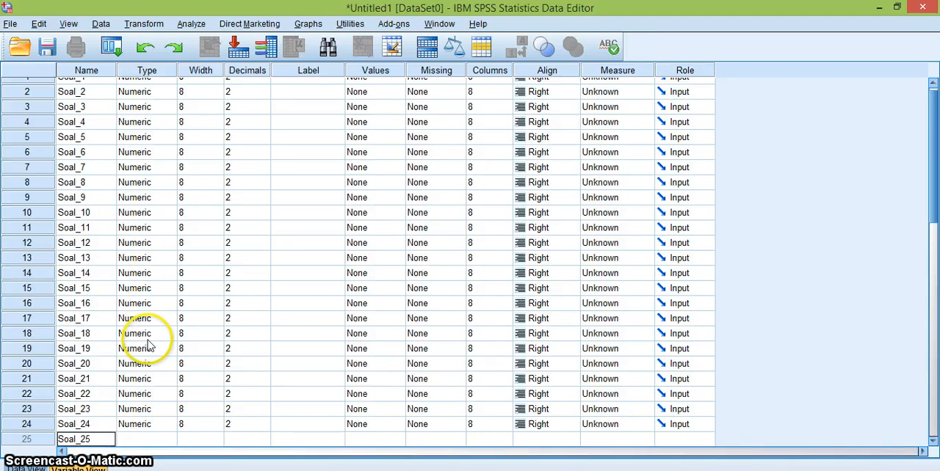
scroll(147, 343, down, 2)
click(80, 373)
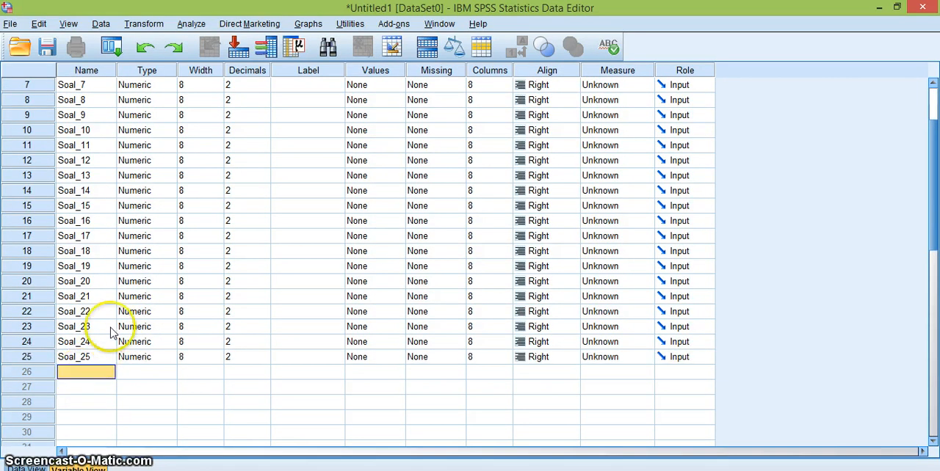
Add a variable named Total_Soal in row 26, below Soal_25.
scroll(132, 253, up, 2)
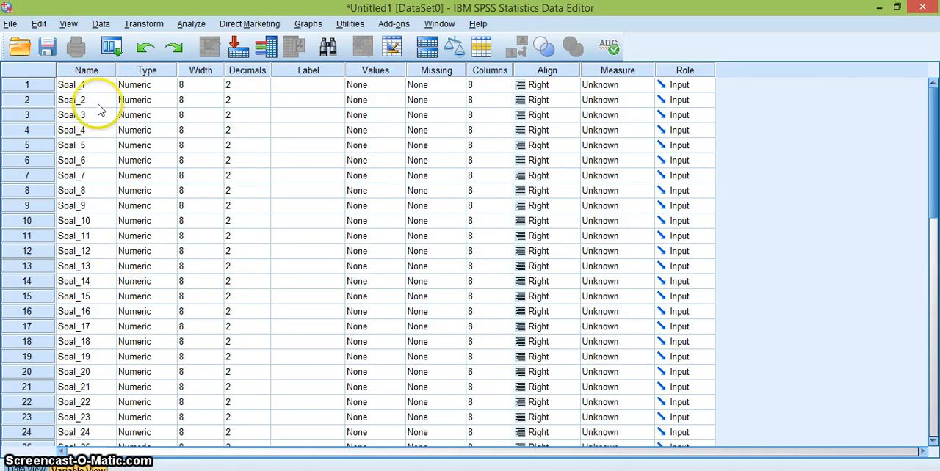
scroll(99, 191, down, 3)
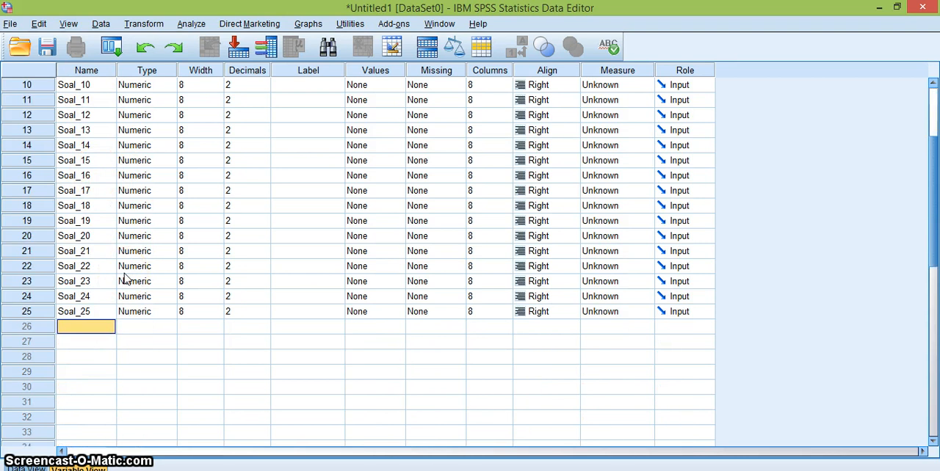
text(Total_)
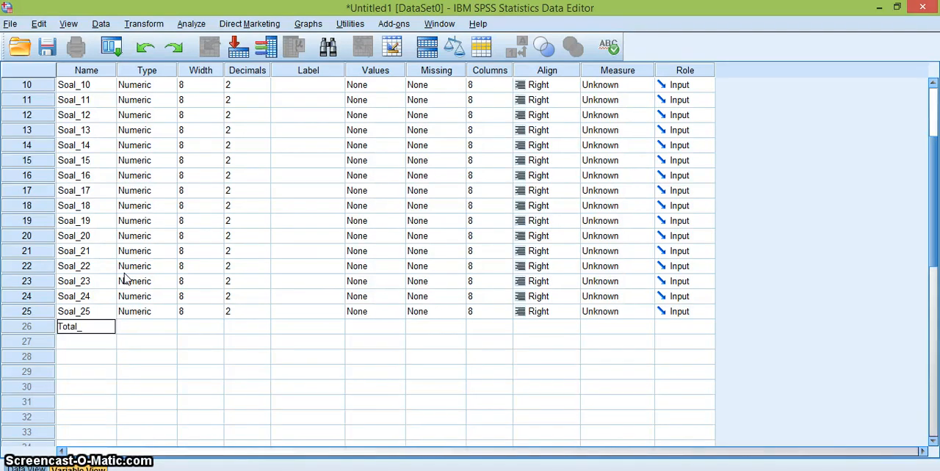
text(Soal)
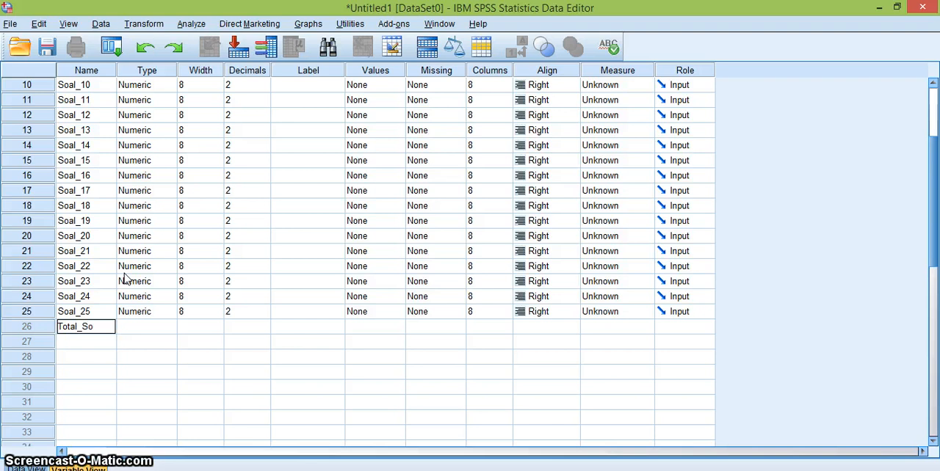
click(156, 327)
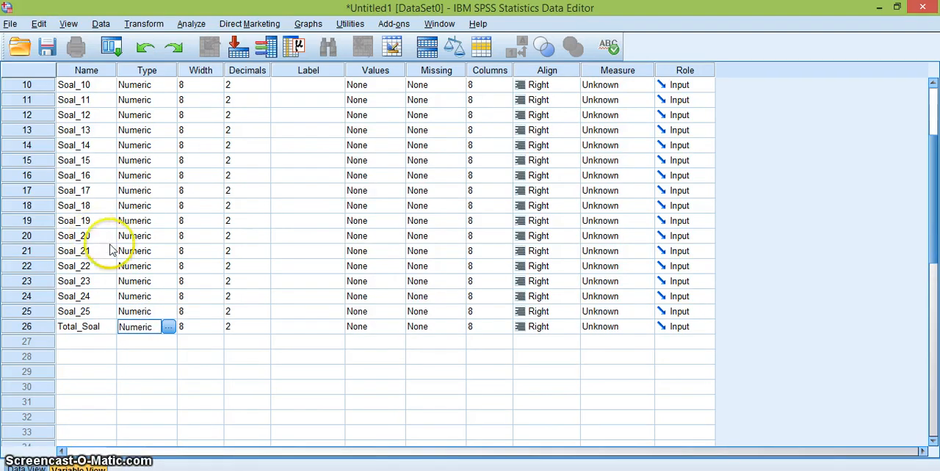
Set the decimals of the variables Soal_1 and Soal_2 to 0.
scroll(147, 257, up, 3)
click(260, 85)
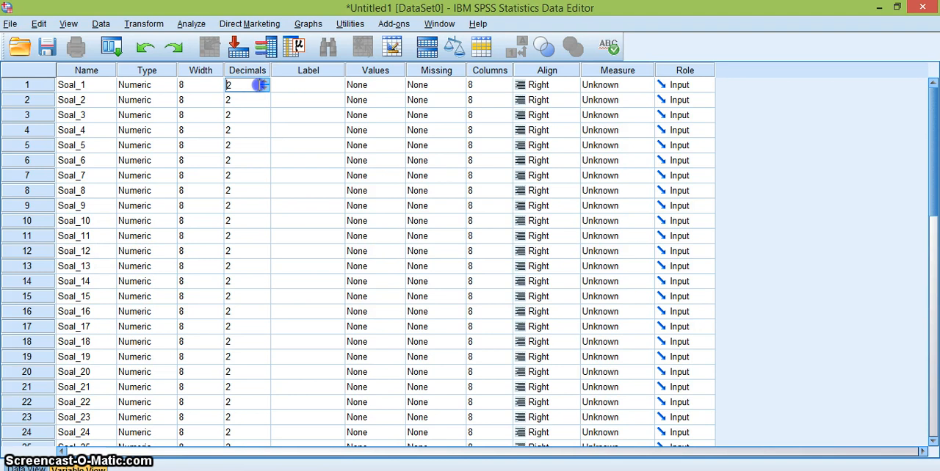
click(263, 89)
click(263, 89)
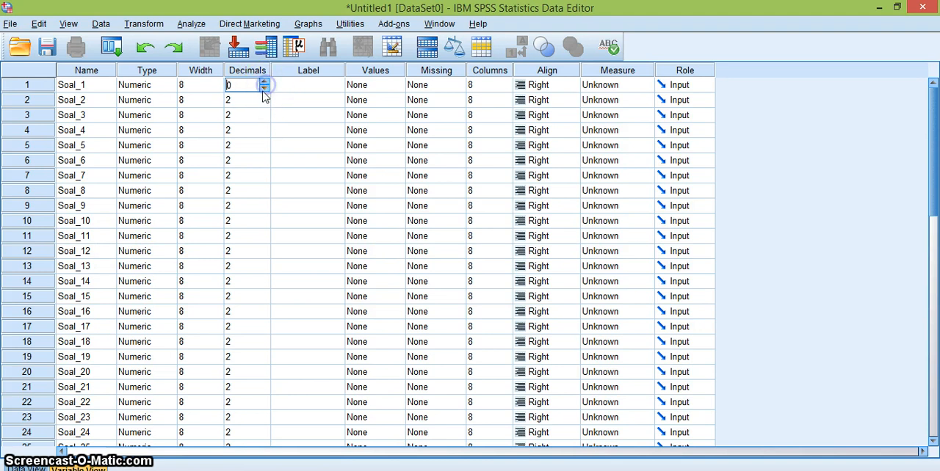
click(260, 100)
click(267, 103)
click(267, 103)
Reduce the decimals of Soal_3, Soal_4 and Soal_5 to 0.
click(252, 117)
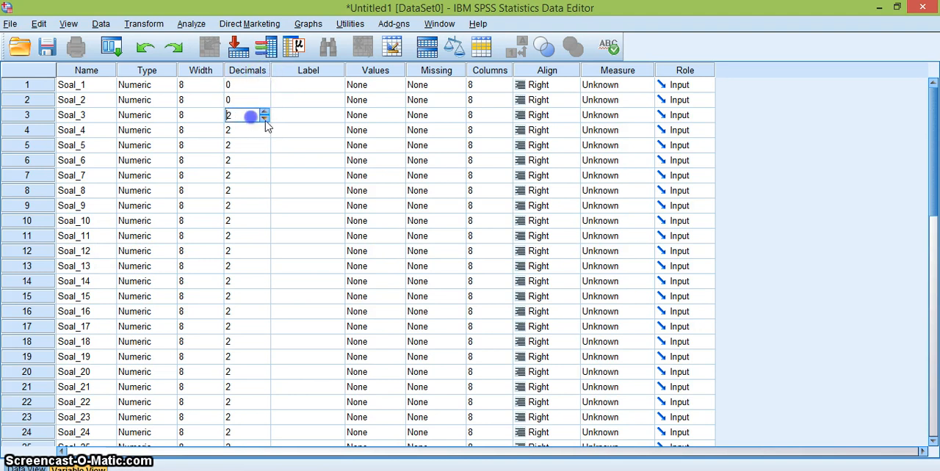
click(265, 119)
click(265, 119)
click(265, 133)
click(265, 134)
click(250, 145)
click(264, 149)
click(265, 149)
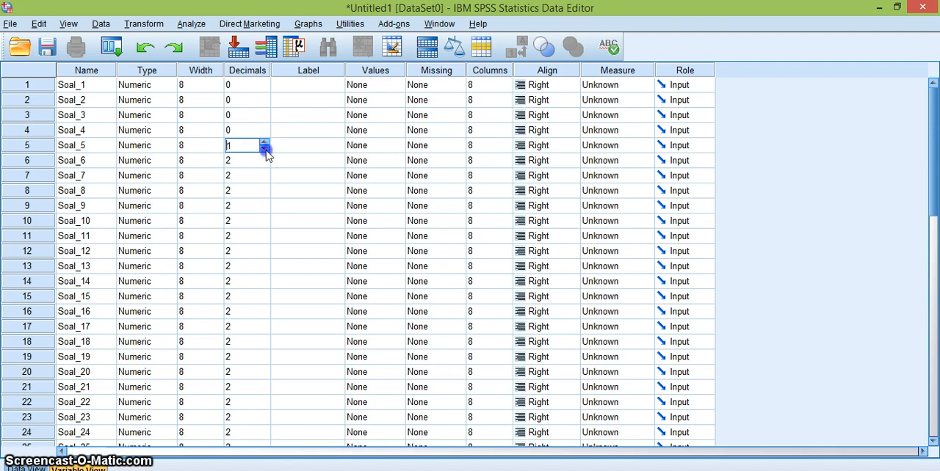
Set the decimals to 0 for each variable from Soal_6 through Soal_10.
click(257, 161)
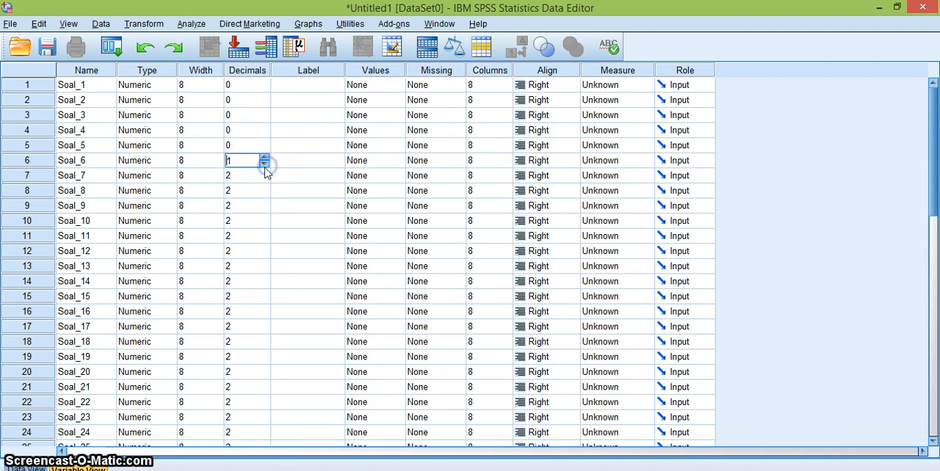
click(257, 177)
click(264, 179)
click(258, 192)
click(265, 194)
click(264, 194)
click(257, 210)
click(259, 219)
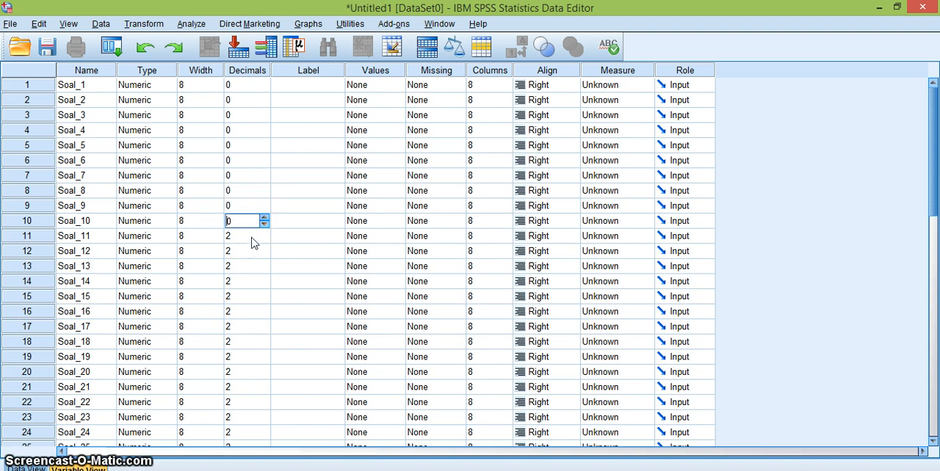
Change the decimals of Soal_11, Soal_12 and Soal_13 to 0.
click(251, 236)
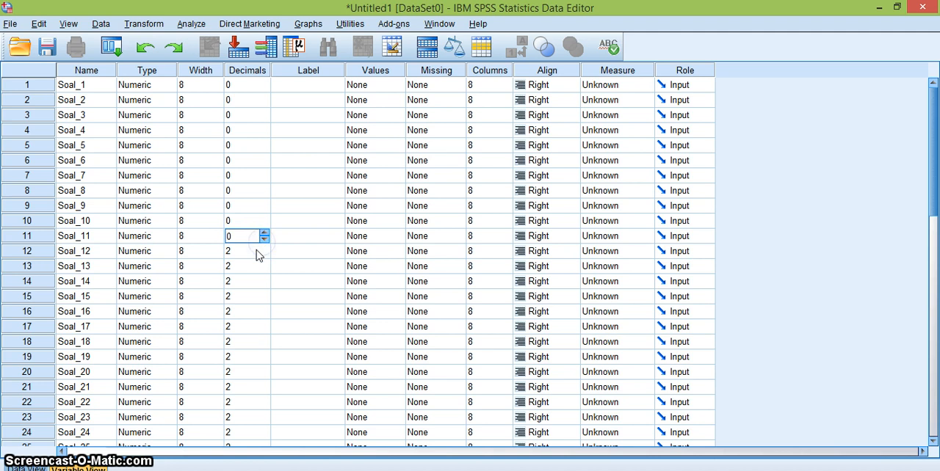
click(257, 252)
click(258, 267)
double_click(265, 270)
Set the decimals to 0 for the variables Soal_14 through Soal_17.
scroll(245, 289, down, 4)
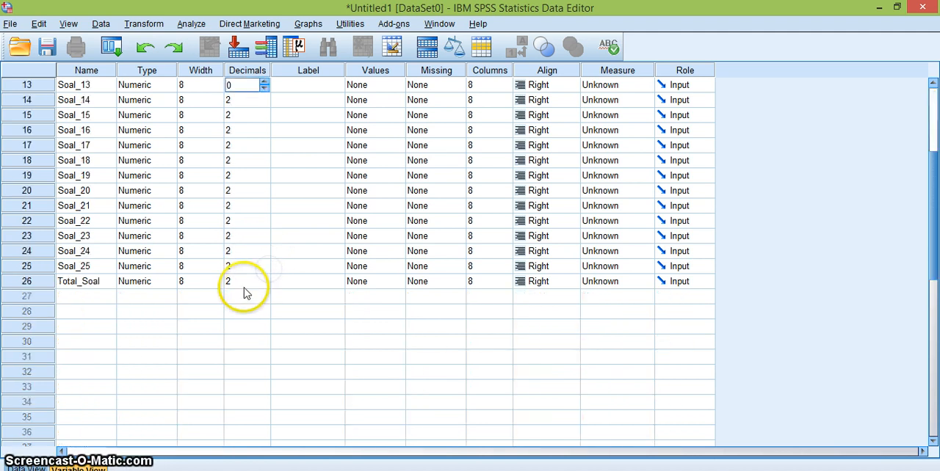
click(241, 105)
double_click(263, 103)
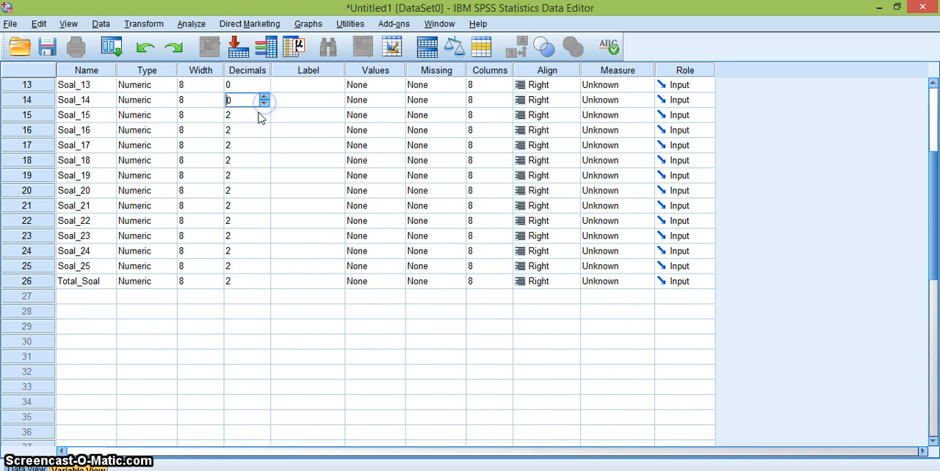
click(265, 117)
click(266, 131)
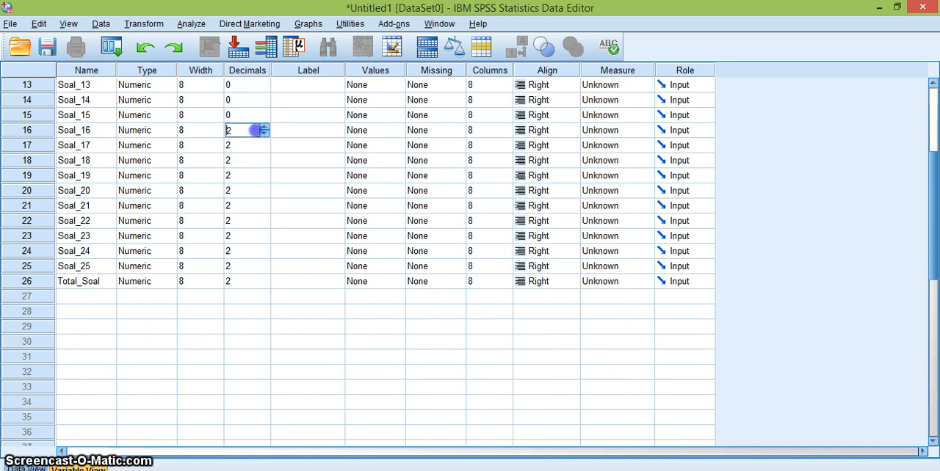
click(254, 144)
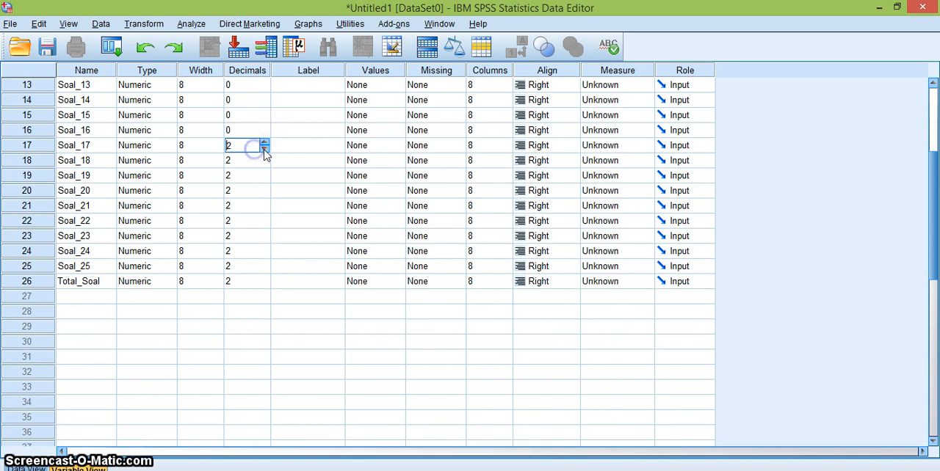
double_click(265, 149)
Set the decimals of Soal_18, Soal_19 and Soal_20 to 0.
click(253, 166)
click(262, 177)
double_click(264, 178)
click(257, 192)
Reduce the decimals of Soal_21 and Soal_22 to 0.
click(255, 206)
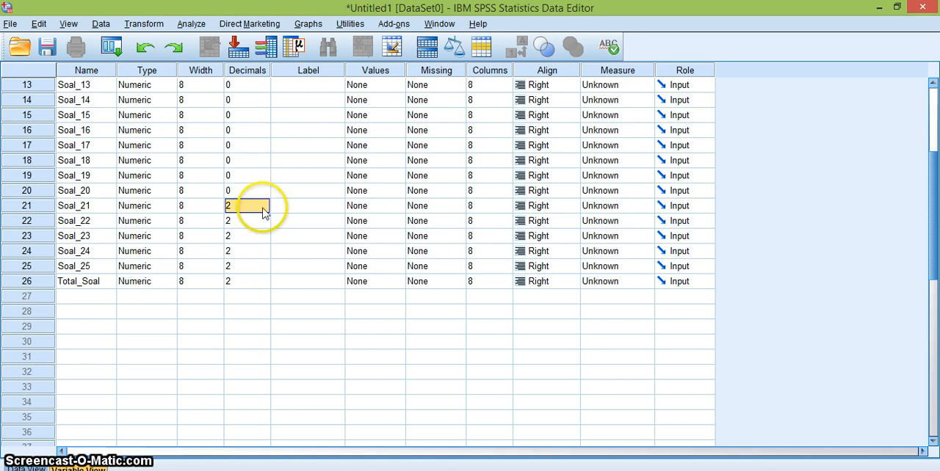
click(264, 209)
click(264, 210)
click(252, 220)
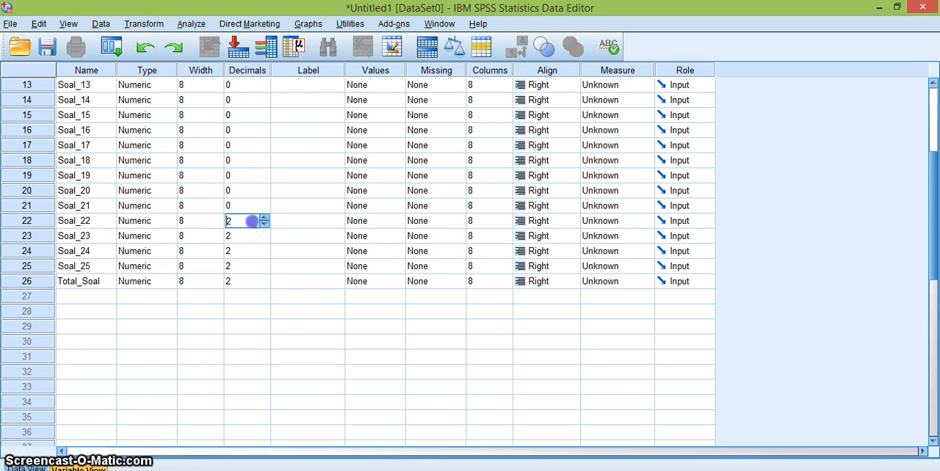
click(263, 225)
Set the decimals to 0 for Soal_23, Soal_24, Soal_25 and the Total_Soal variable.
click(260, 236)
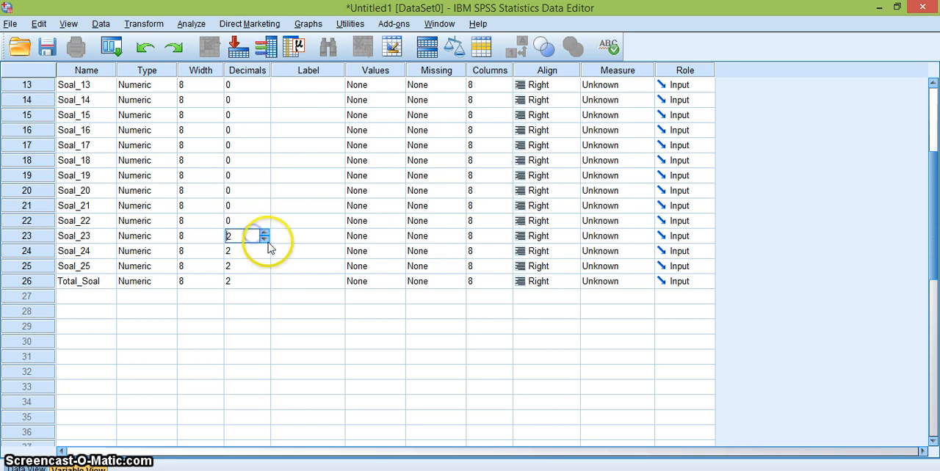
click(264, 240)
click(265, 240)
click(253, 252)
click(265, 255)
click(249, 268)
click(264, 270)
click(264, 271)
click(251, 282)
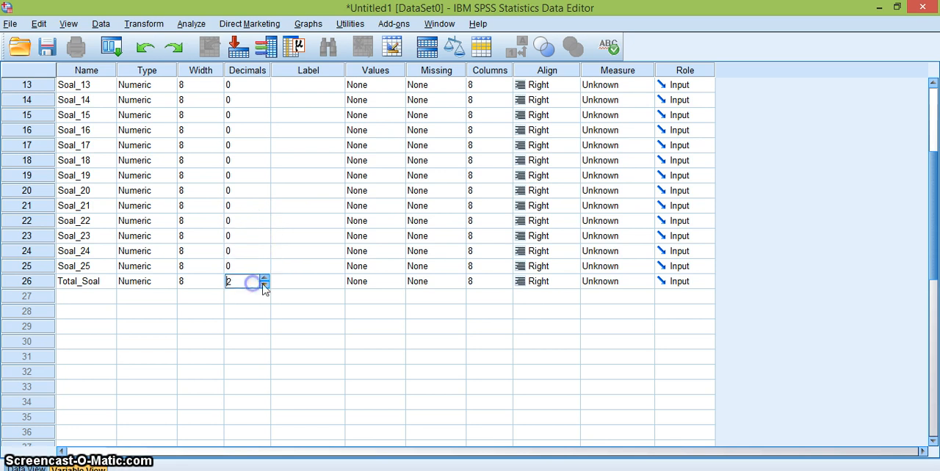
click(264, 287)
click(265, 286)
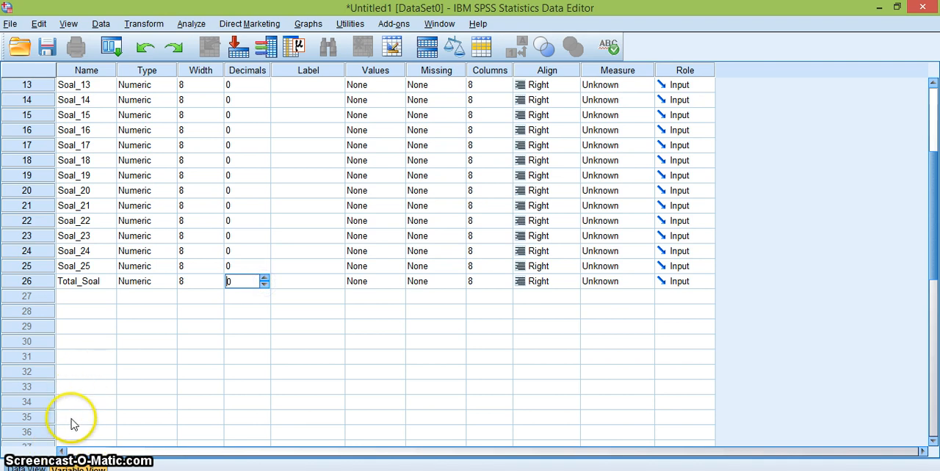
Show the data sheet instead of the variable definitions and select the first case's cell under Soal_1.
click(27, 467)
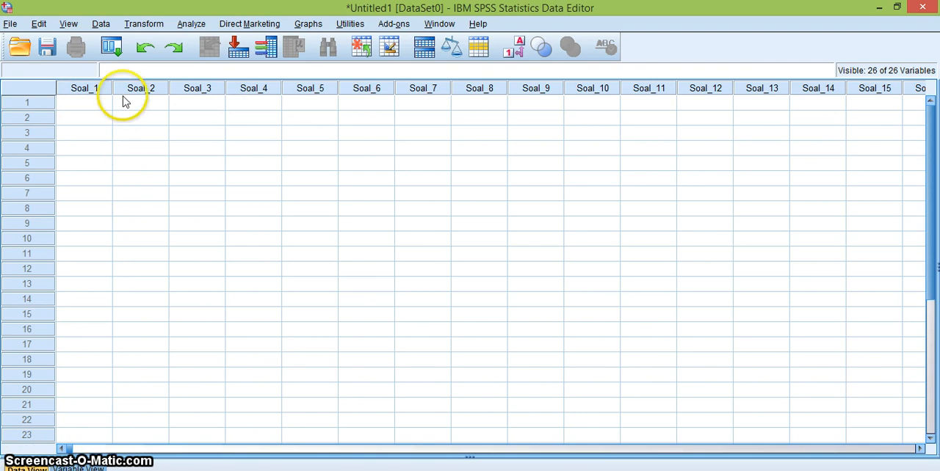
click(93, 101)
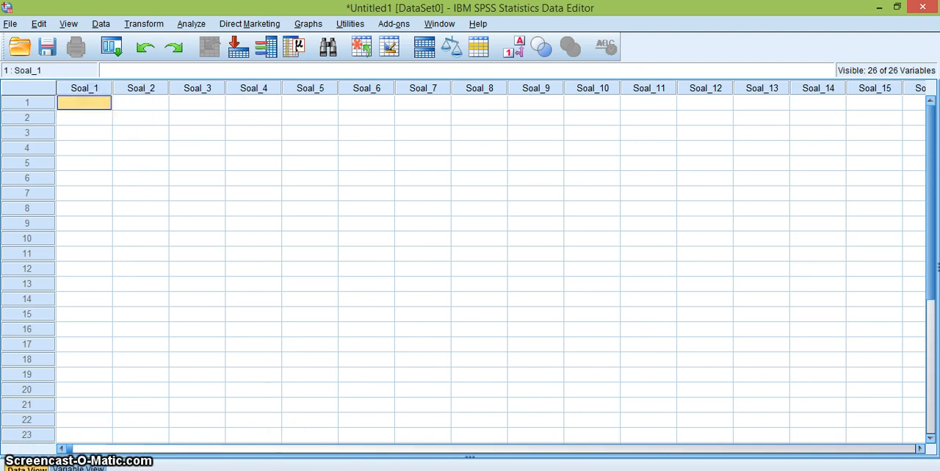
Switch to the Excel workbook and select all answer scores with their totals, from C2 to AB23.
click(285, 470)
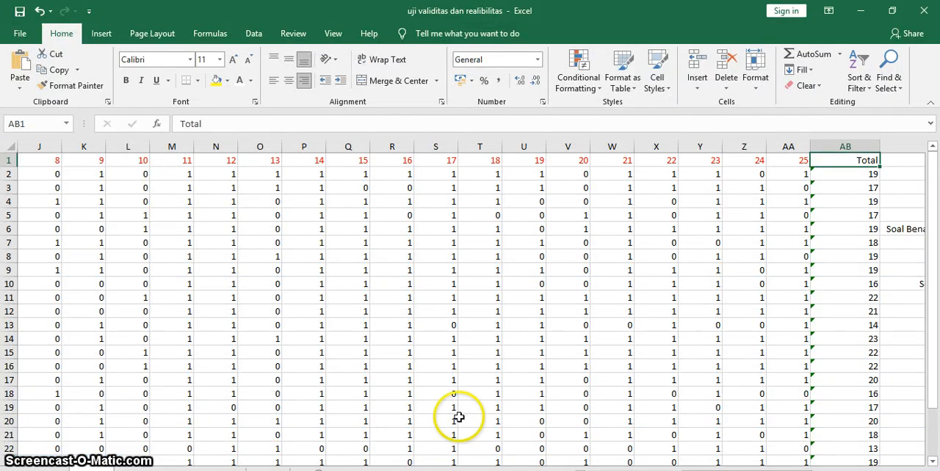
drag(759, 470, 705, 469)
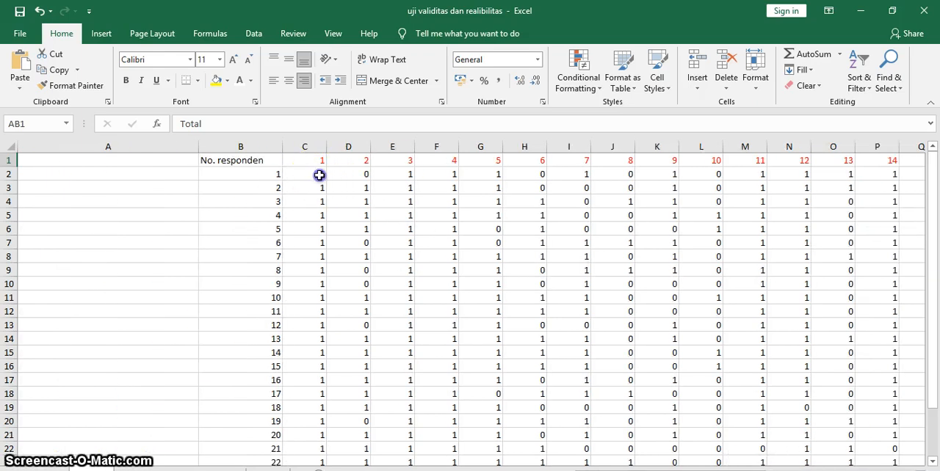
drag(318, 173, 602, 416)
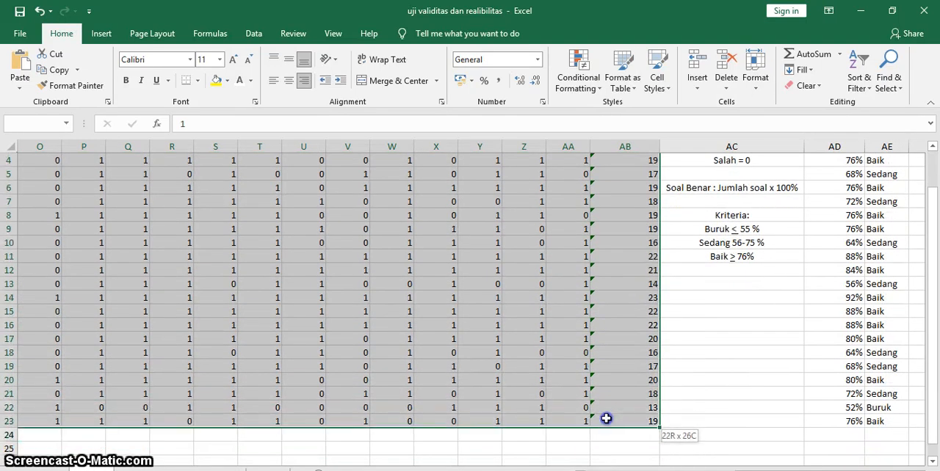
Copy the selected scores and totals and paste them into the SPSS data sheet, starting at the first case of Soal_1.
right_click(484, 332)
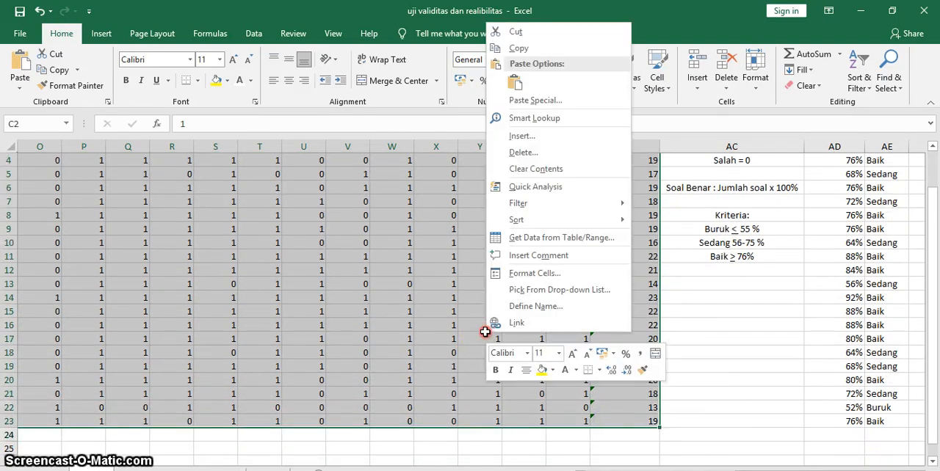
click(534, 49)
click(525, 470)
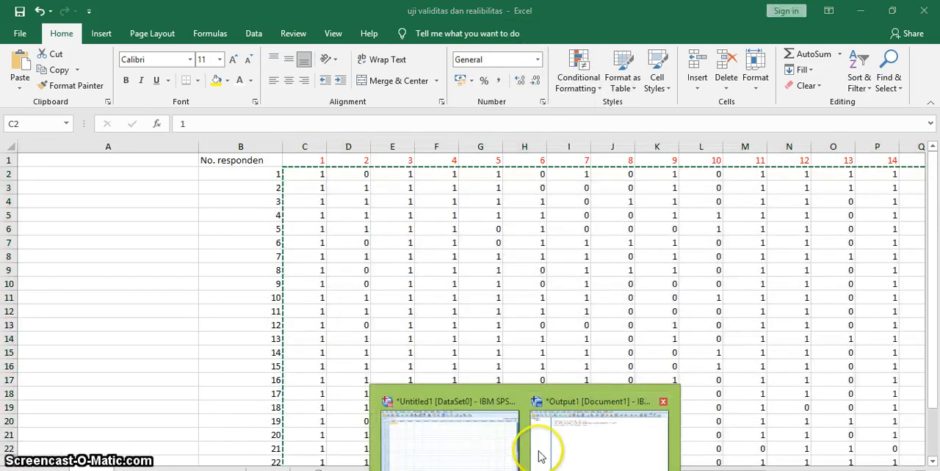
click(470, 444)
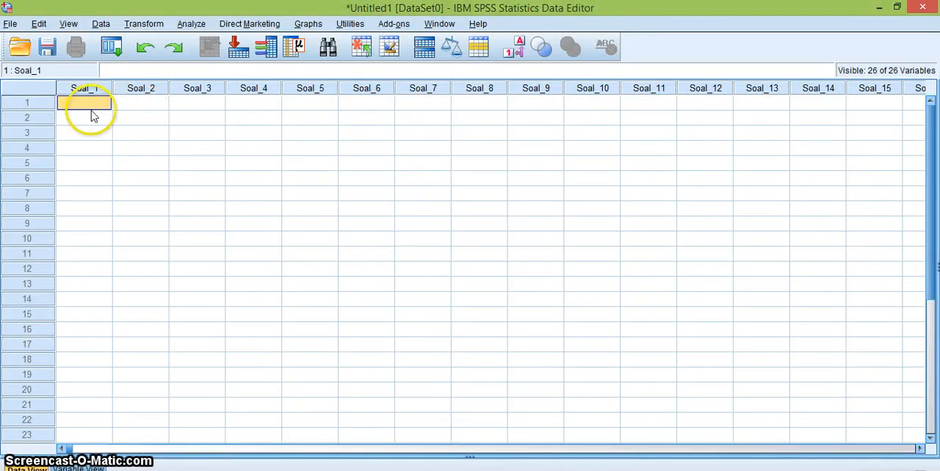
key(ctrl+v)
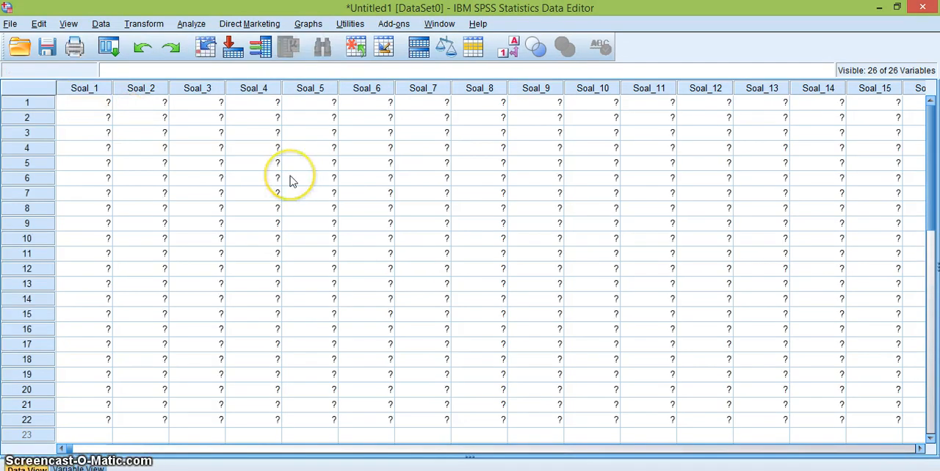
scroll(251, 320, down, 1)
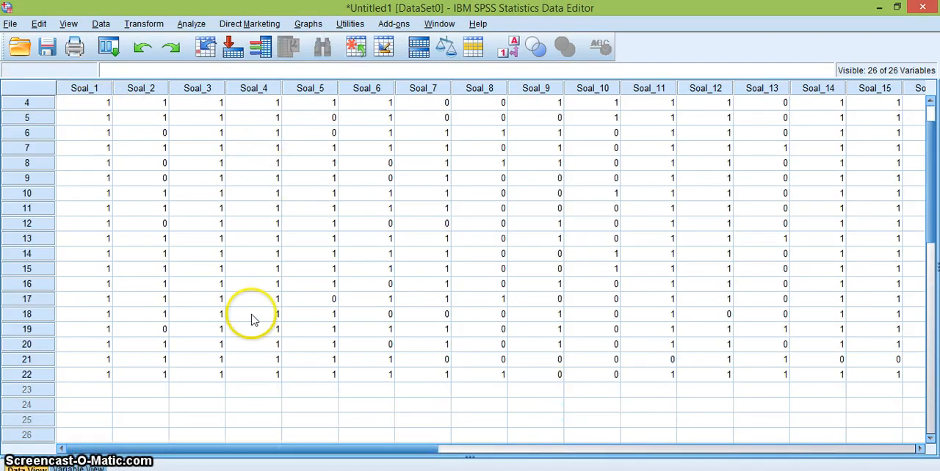
scroll(248, 319, down, 1)
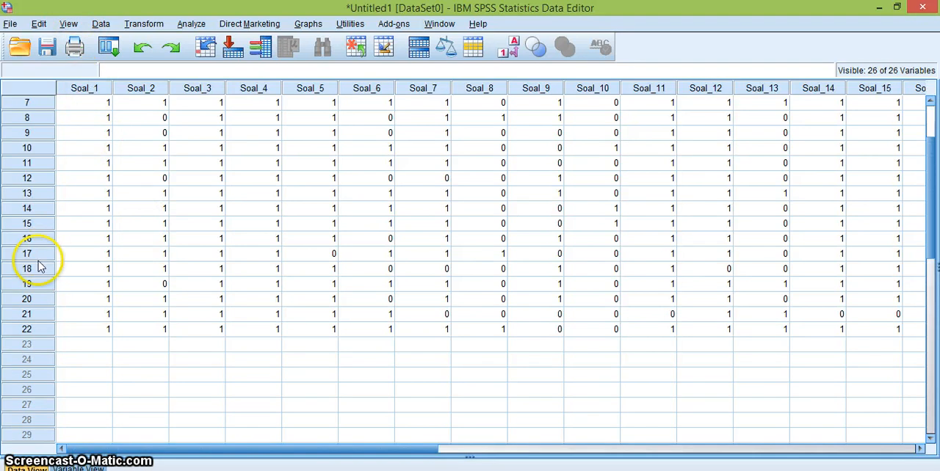
scroll(287, 360, up, 2)
scroll(287, 360, down, 1)
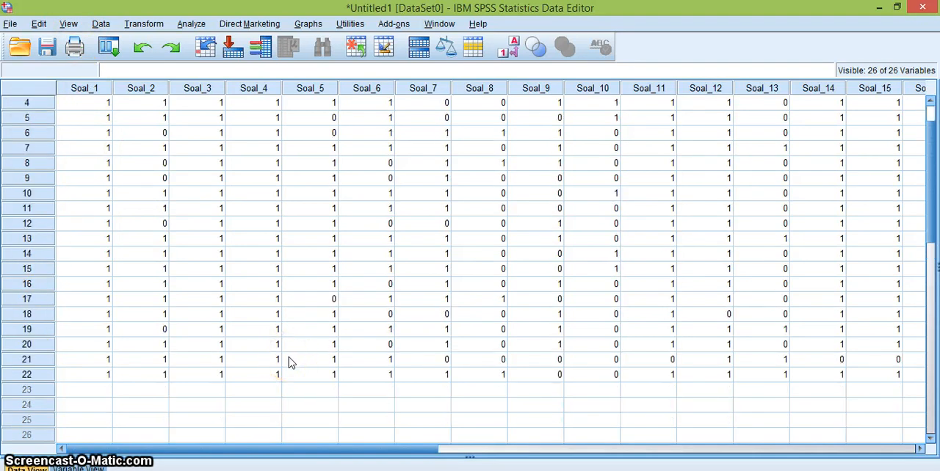
scroll(289, 362, up, 1)
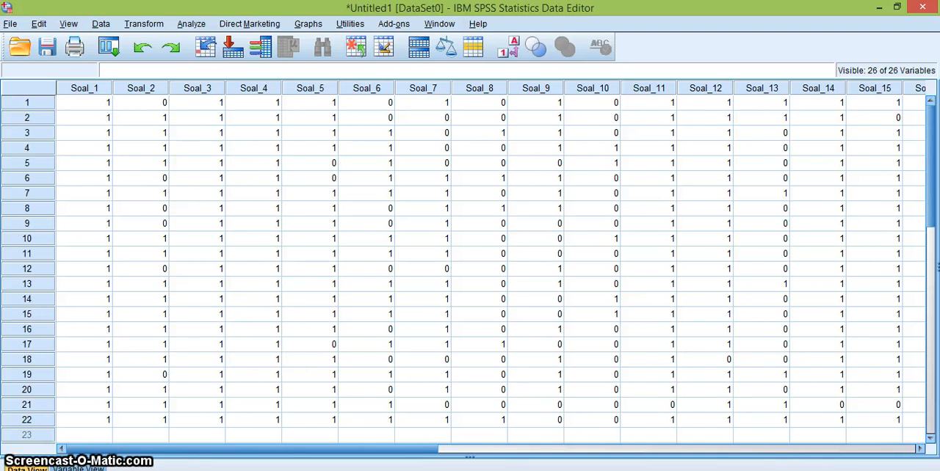
Run a two-tailed Pearson bivariate correlation on all variables from Soal_1 to Total_Soal, flagging significant correlations.
click(198, 26)
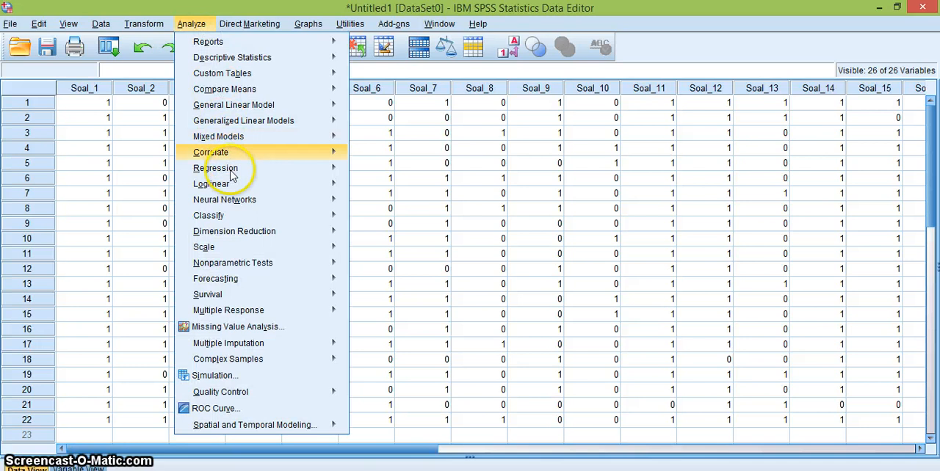
mouse_move(232, 150)
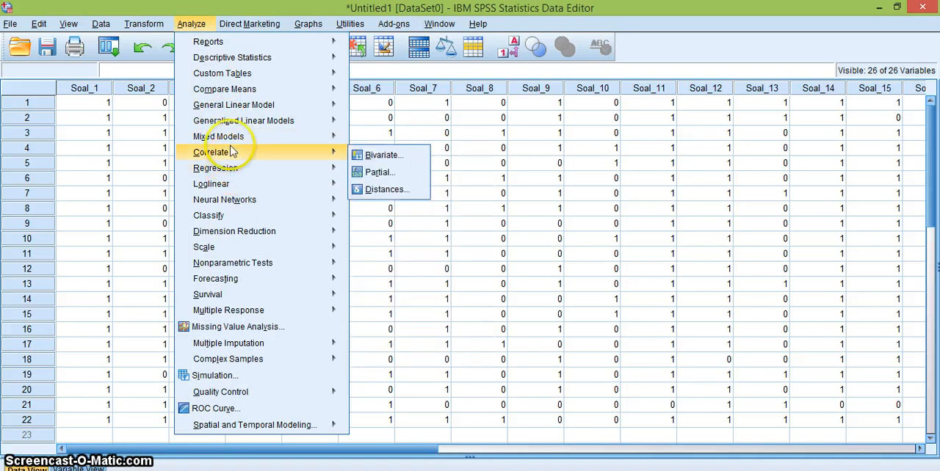
click(374, 156)
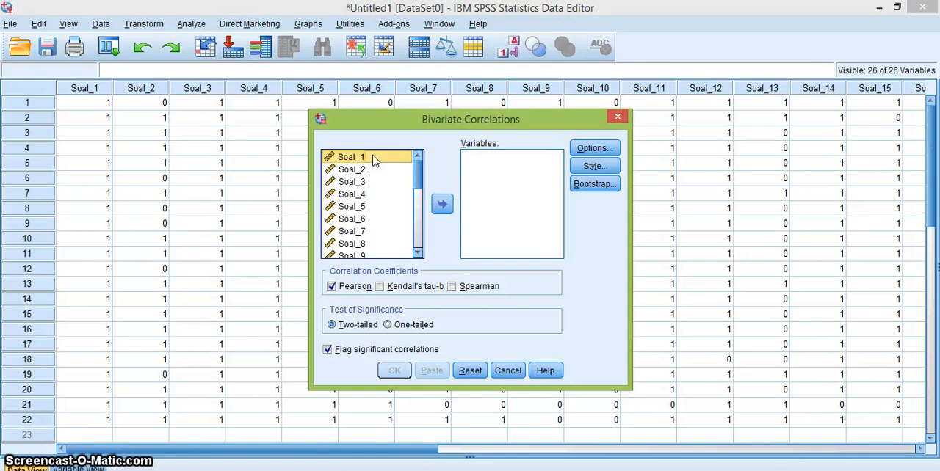
click(373, 160)
key(ctrl+a)
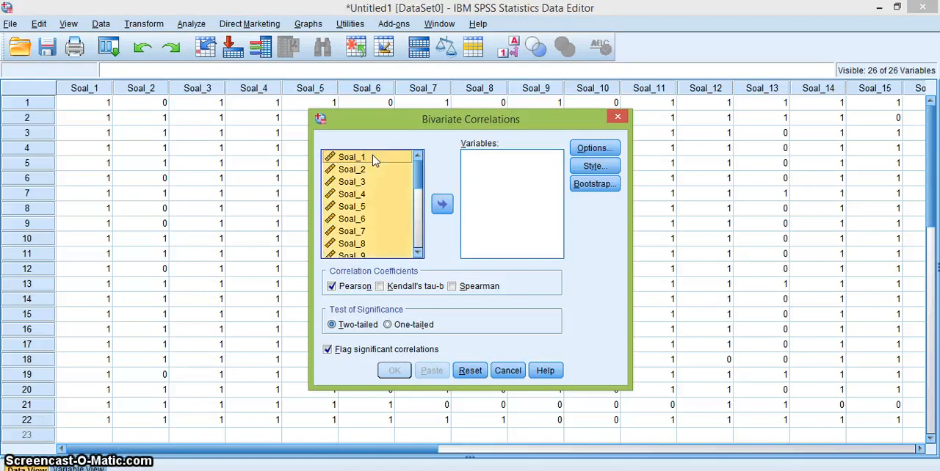
click(442, 205)
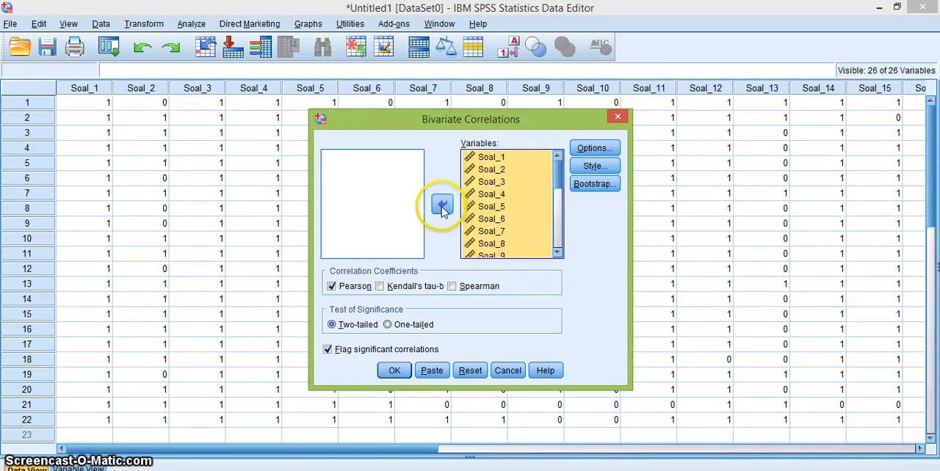
click(394, 371)
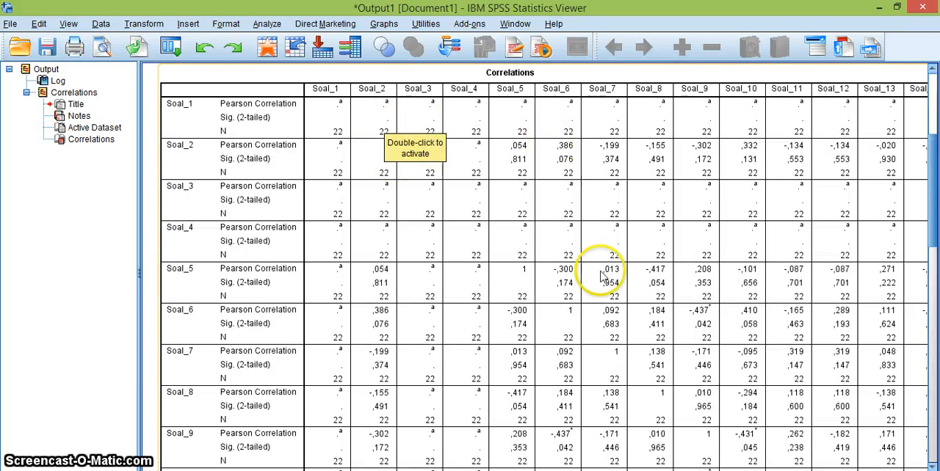
Examine the correlations table from the Soal_1 column across to the Total_Soal column.
scroll(534, 267, right, 4)
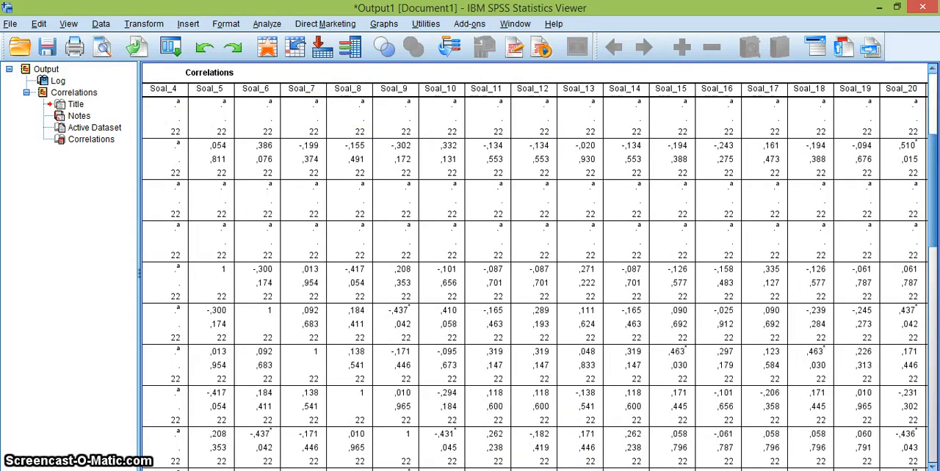
scroll(326, 103, left, 4)
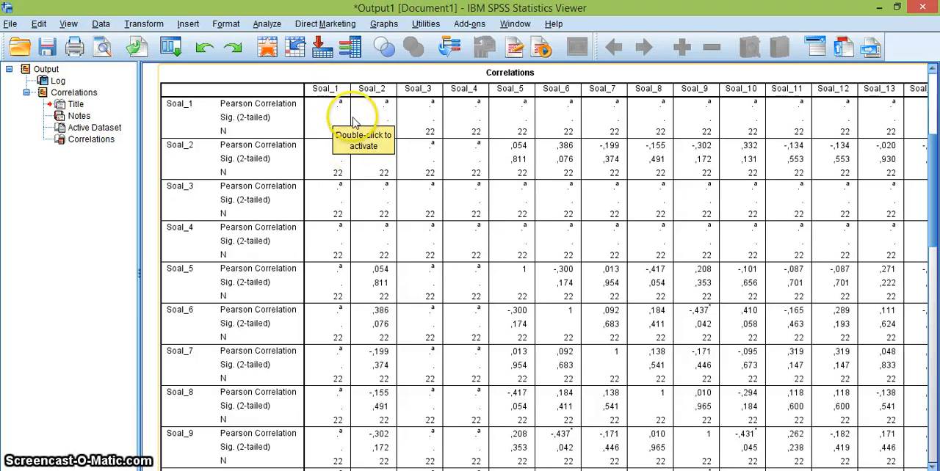
scroll(535, 270, right, 8)
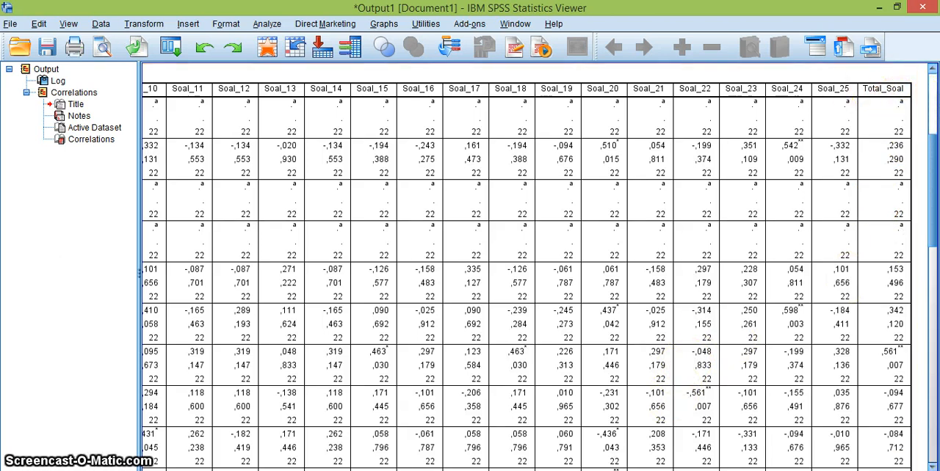
Switch to the Excel workbook and examine all respondents' scores for question 1 in column C.
key(alt+Tab)
click(314, 161)
scroll(310, 161, down, 1)
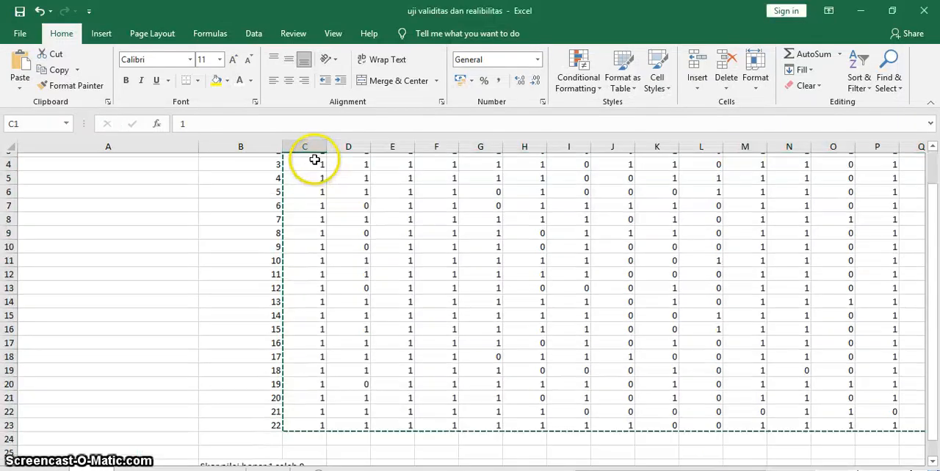
scroll(371, 311, up, 1)
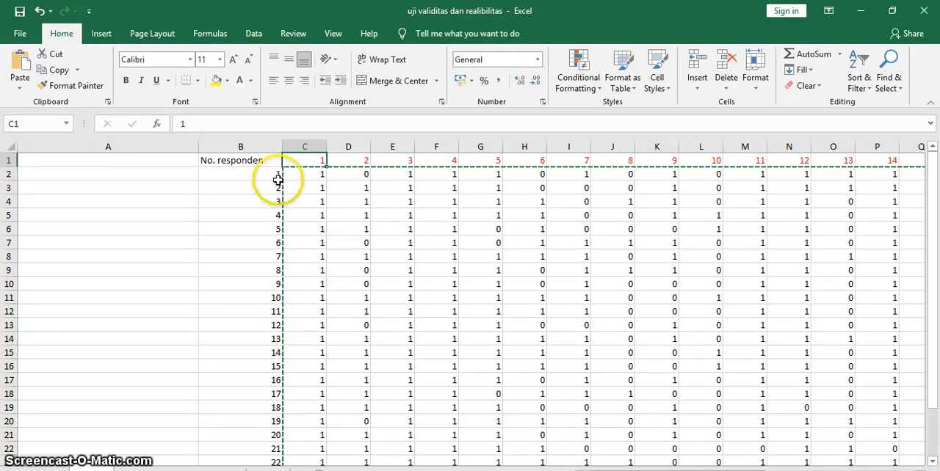
scroll(288, 333, down, 2)
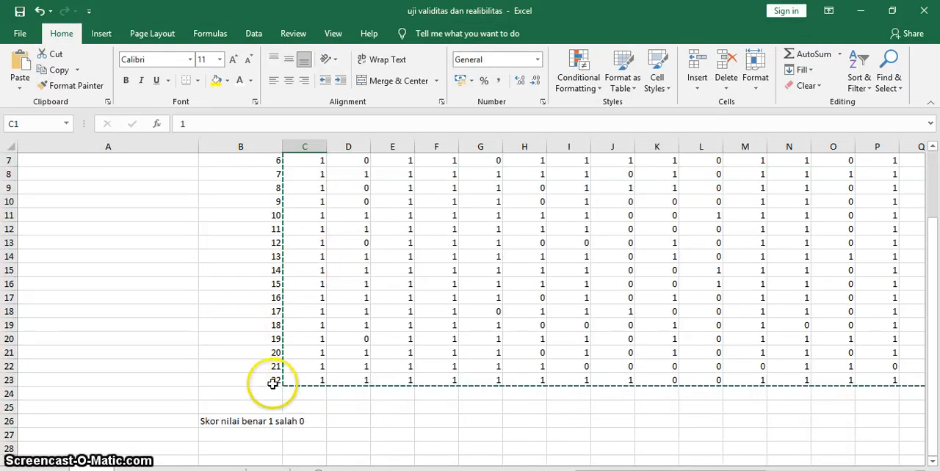
scroll(290, 382, up, 2)
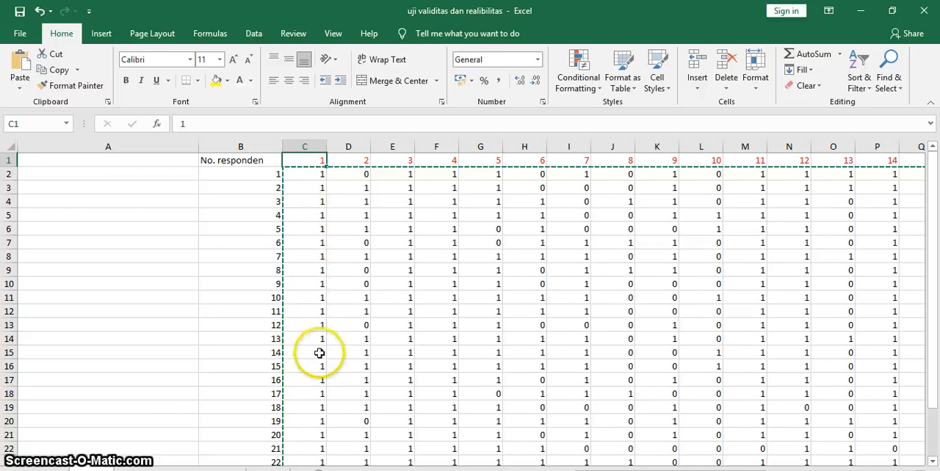
scroll(318, 385, down, 2)
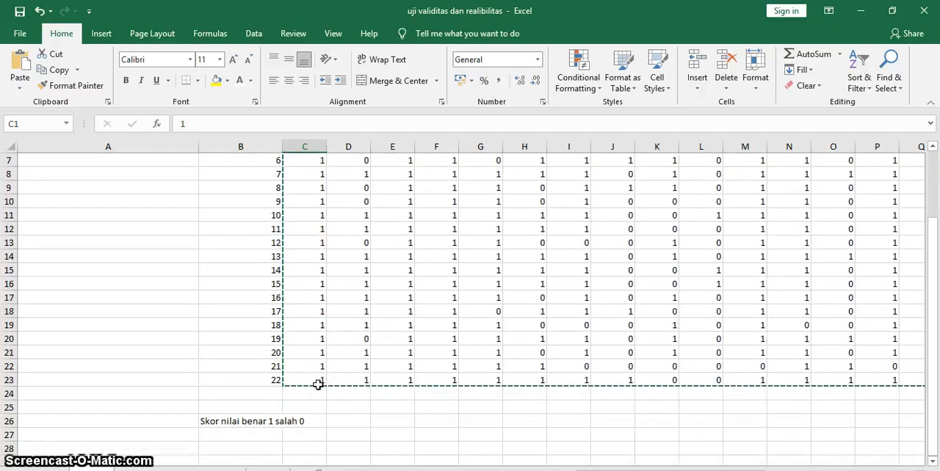
scroll(342, 261, up, 2)
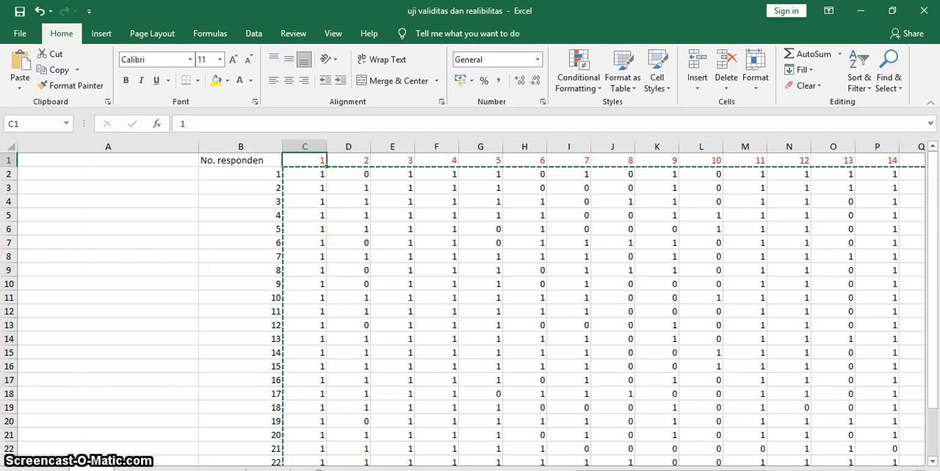
Examine all respondents' scores for question 3 in column E, and return to the SPSS correlation output.
click(525, 470)
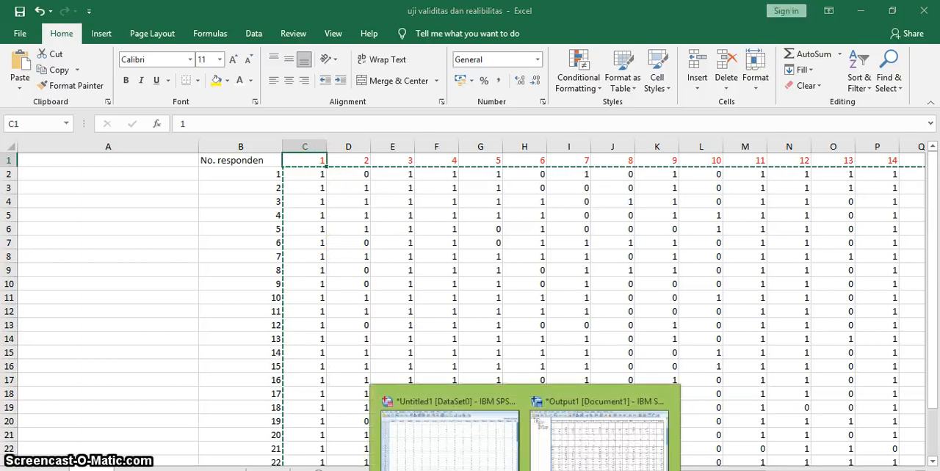
click(395, 177)
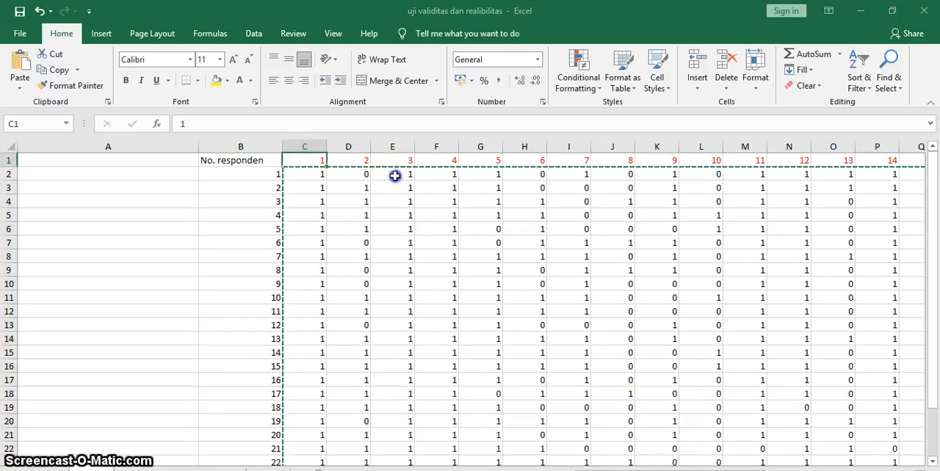
scroll(418, 256, down, 1)
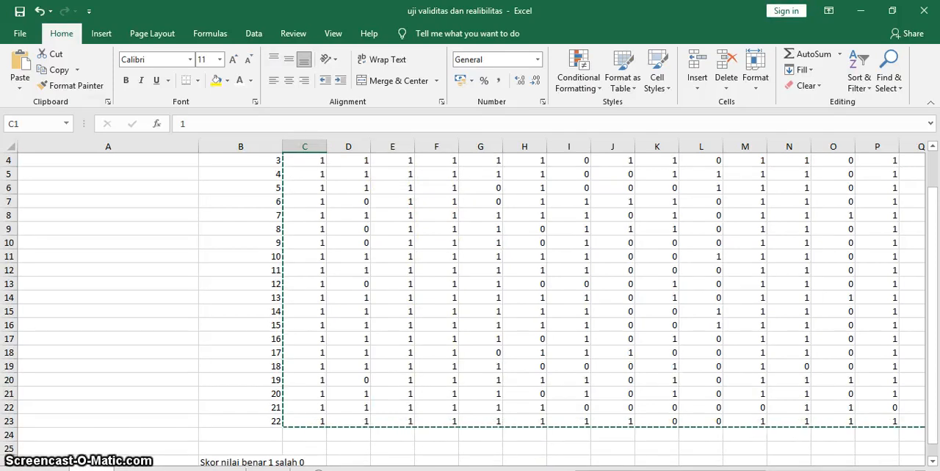
mouse_move(525, 470)
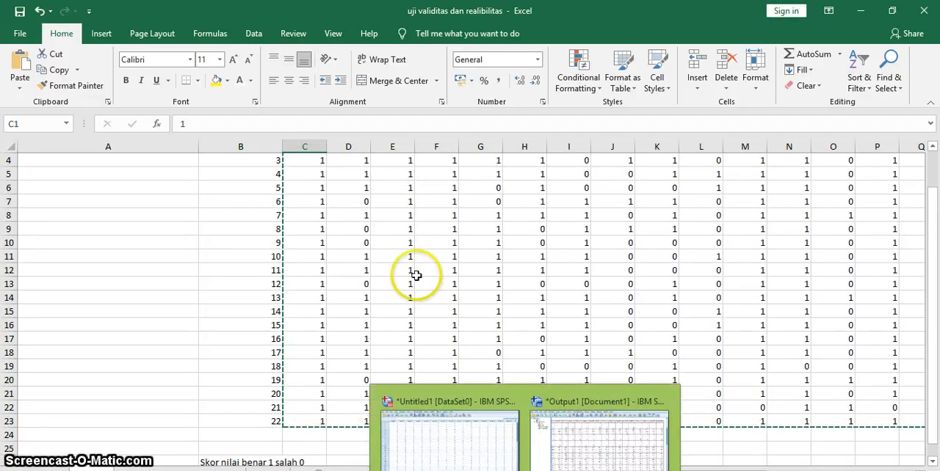
click(402, 160)
key(Up)
key(Up)
key(Up)
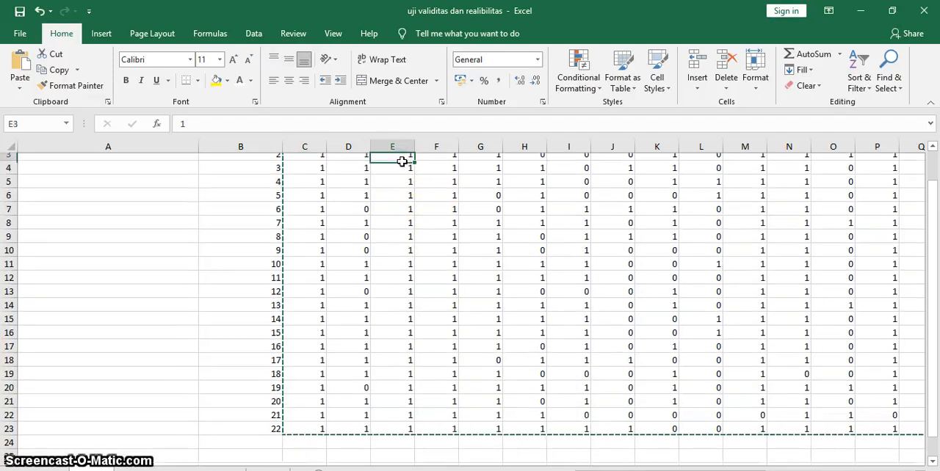
key(Down)
key(Down)
key(Down)
key(Down)
key(Down)
key(Down)
key(Down)
key(Down)
key(Down)
key(Down)
key(Down)
key(Down)
key(Down)
key(Down)
key(Down)
key(Down)
key(Down)
key(Down)
key(Down)
key(Down)
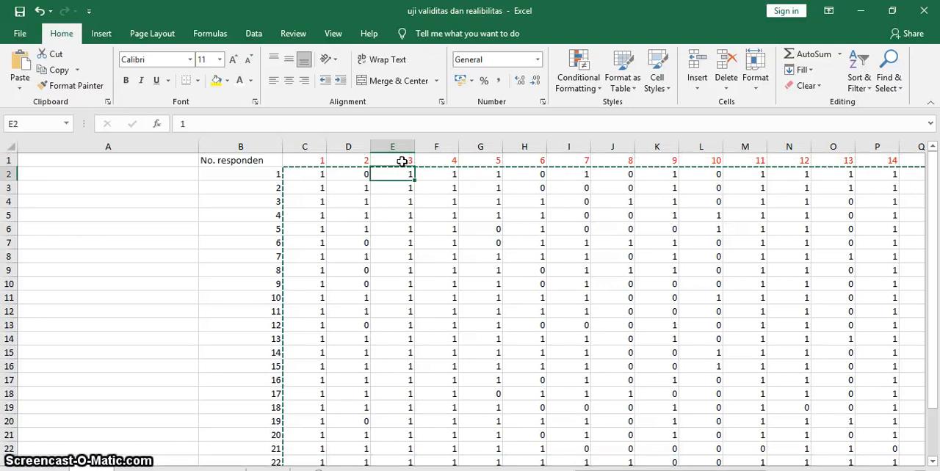
key(Up)
key(Up)
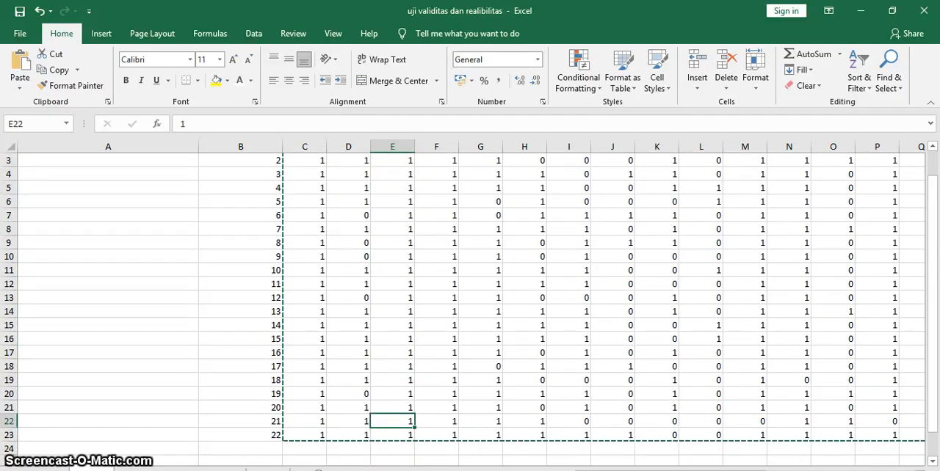
mouse_move(514, 470)
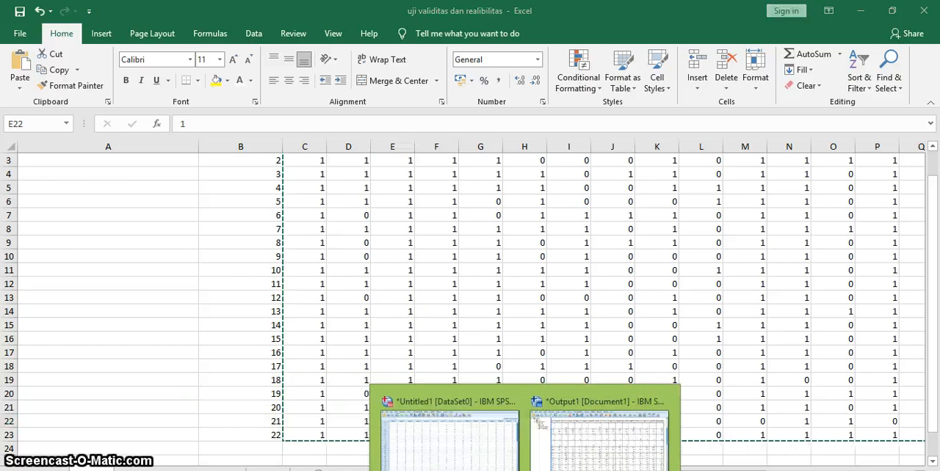
click(577, 453)
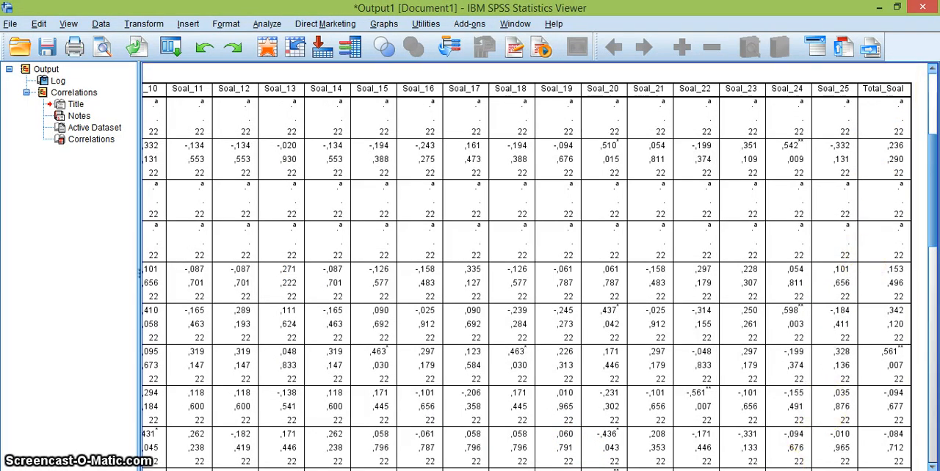
Consult the testing criteria slide in PowerPoint and the 5% and 1% r table values in the Word document.
mouse_move(781, 470)
mouse_down()
mouse_move(451, 470)
mouse_move(780, 470)
mouse_up()
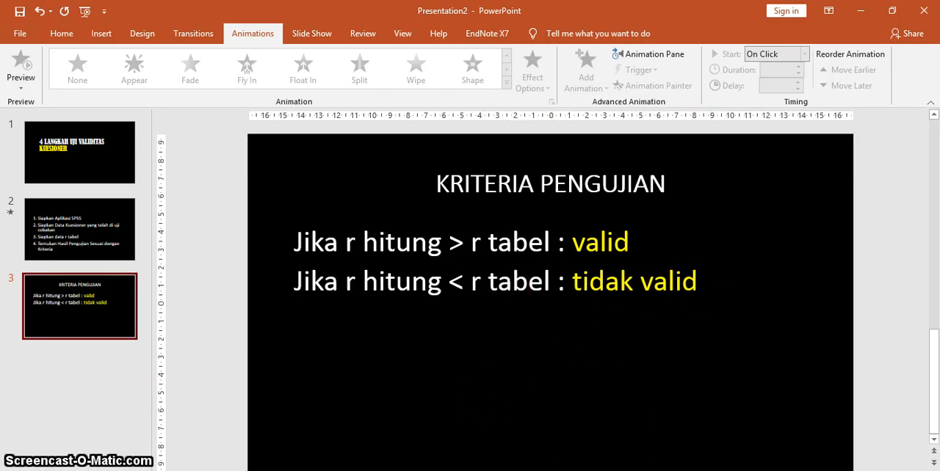
key(alt+Tab)
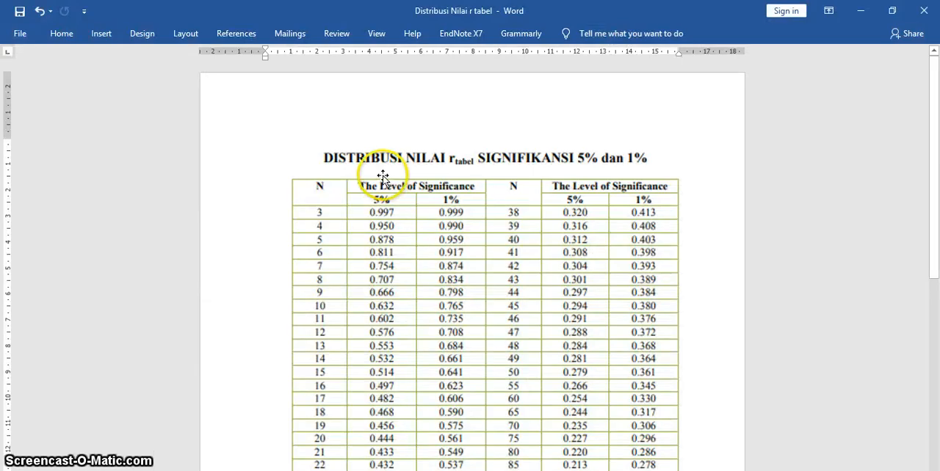
scroll(390, 180, down, 5)
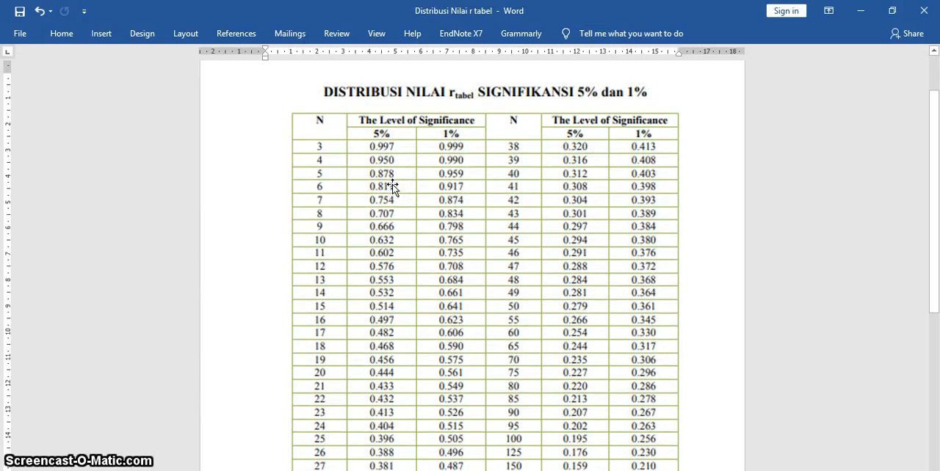
Examine the r table's 5% significance column, looking up the value in the N = 22 row.
scroll(335, 85, up, 3)
scroll(385, 292, down, 8)
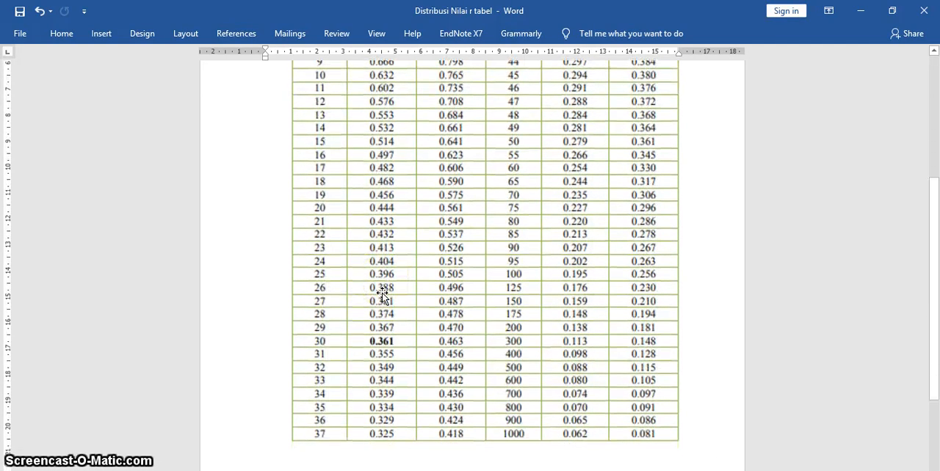
scroll(381, 294, down, 2)
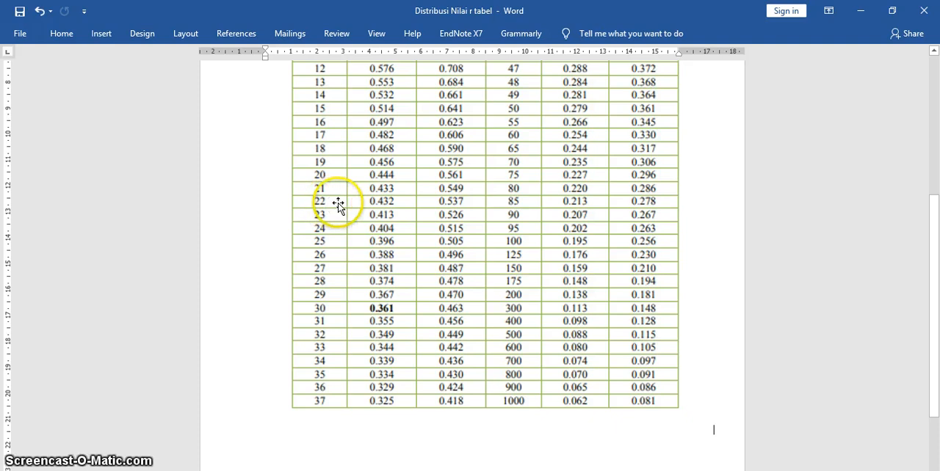
scroll(345, 206, up, 4)
scroll(355, 208, up, 7)
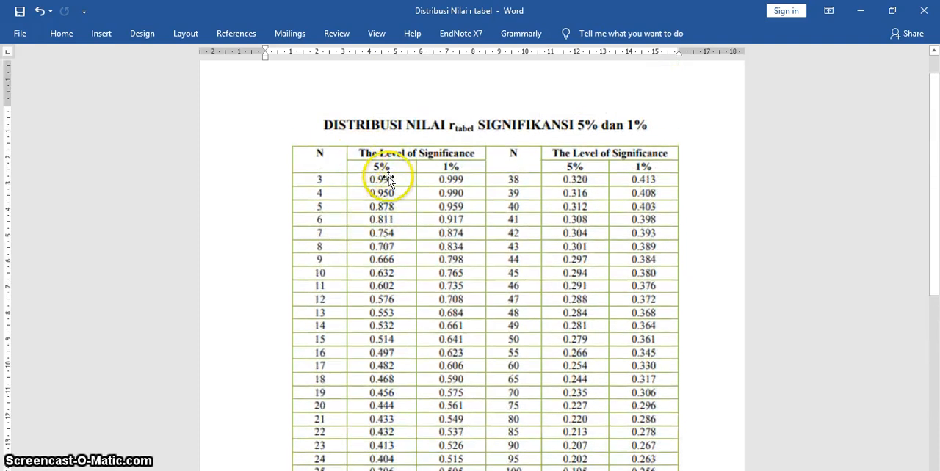
scroll(388, 342, down, 8)
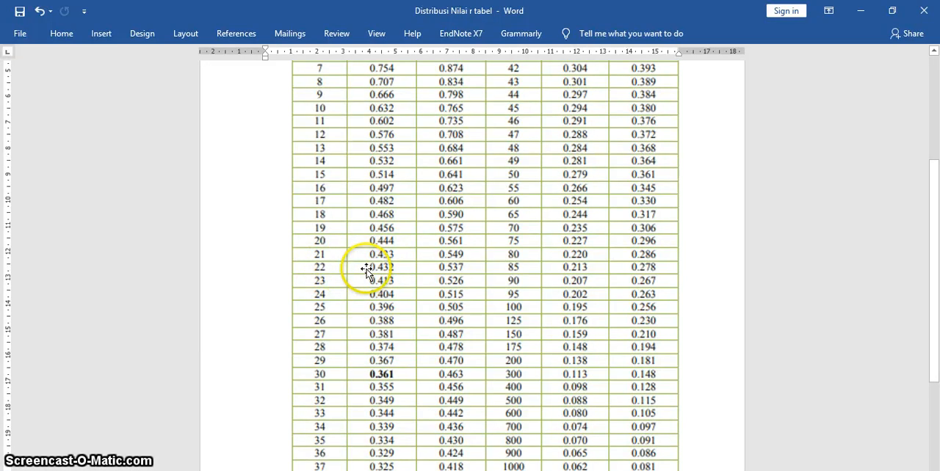
scroll(422, 260, up, 5)
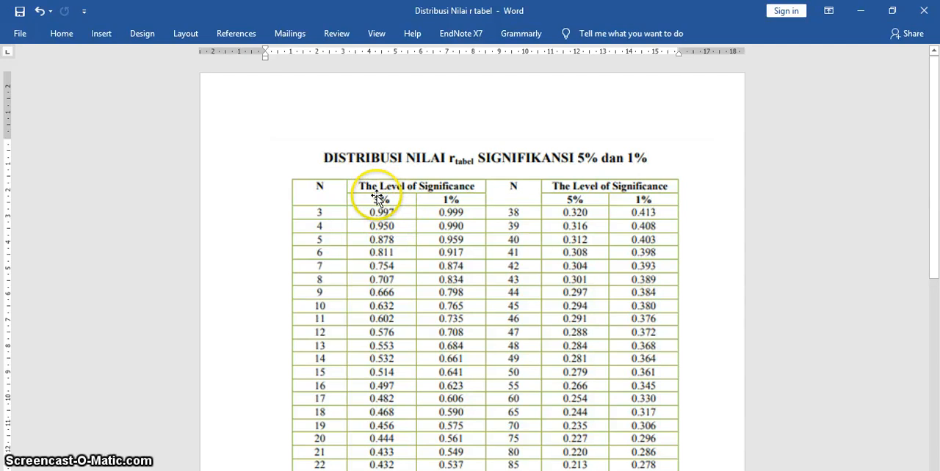
scroll(378, 205, down, 3)
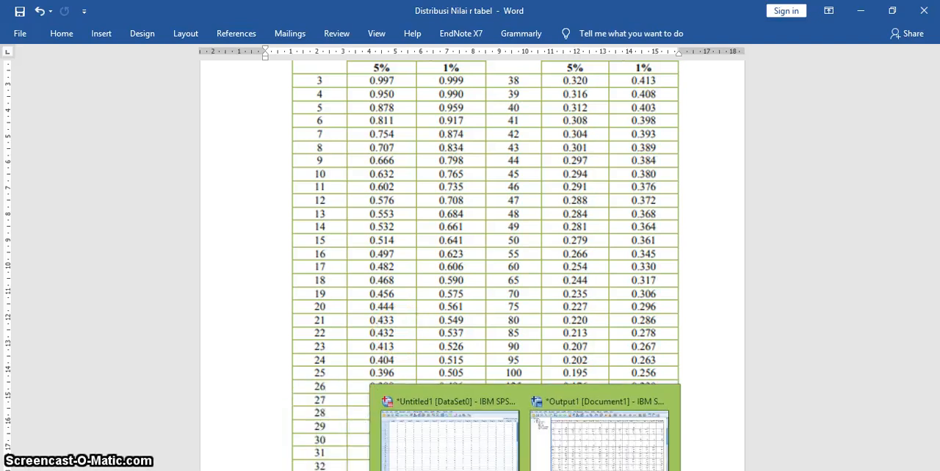
Switch to the SPSS correlation output and examine the Soal_2 row from its label across to the Total_Soal column.
click(525, 470)
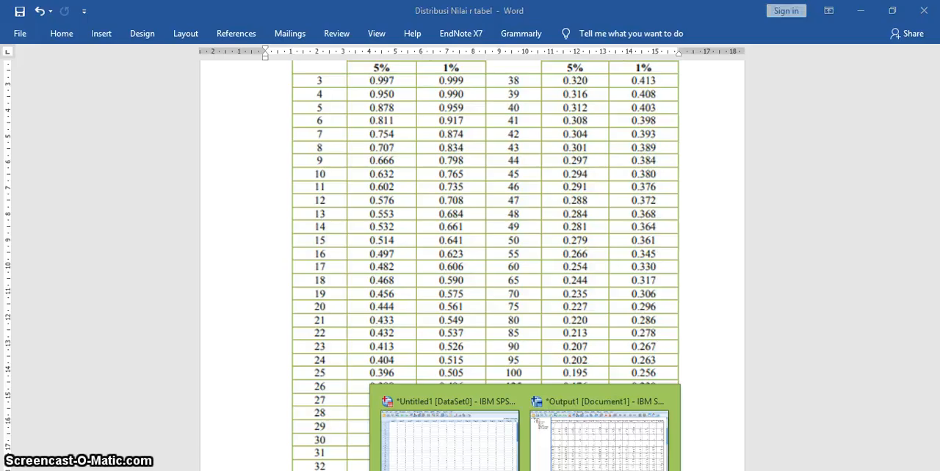
click(577, 441)
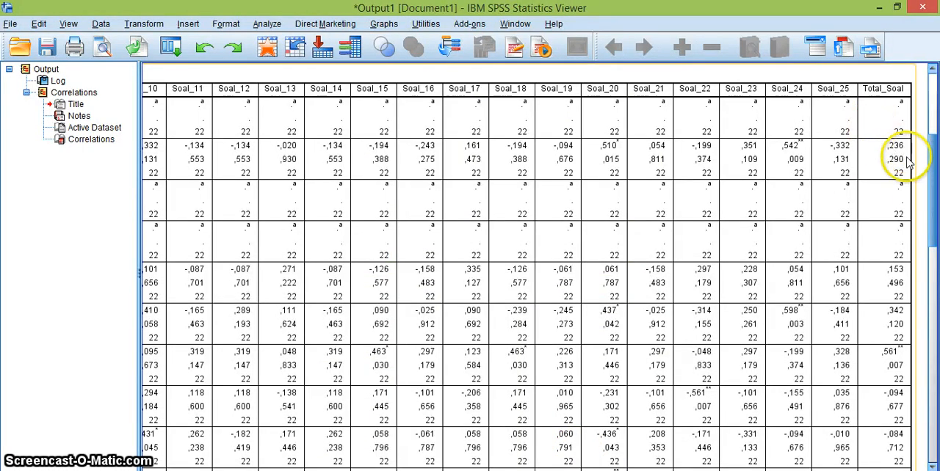
drag(448, 470, 314, 466)
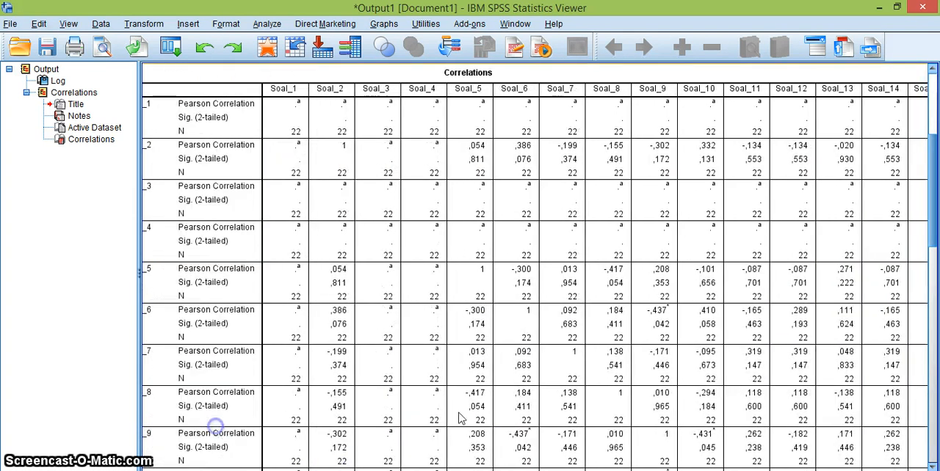
drag(314, 469, 624, 470)
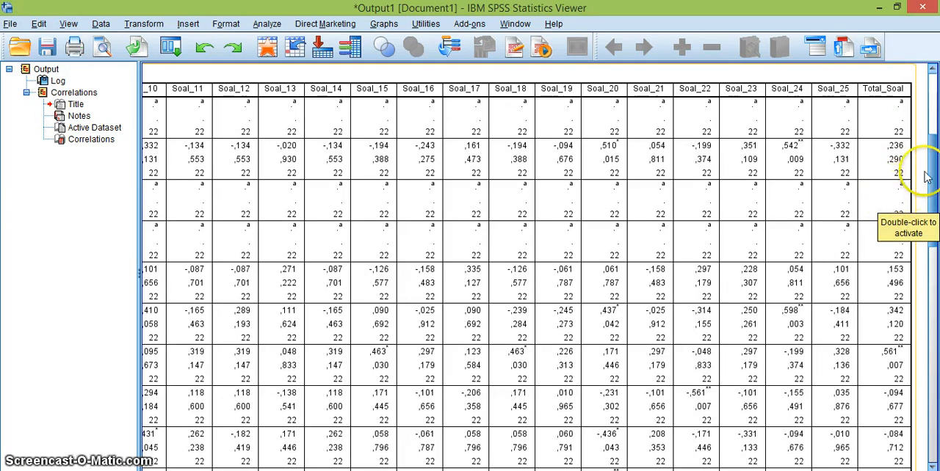
Examine the Total_Soal column's Pearson correlations and significance values row by row from Soal_2 down to Soal_10.
scroll(931, 173, down, 1)
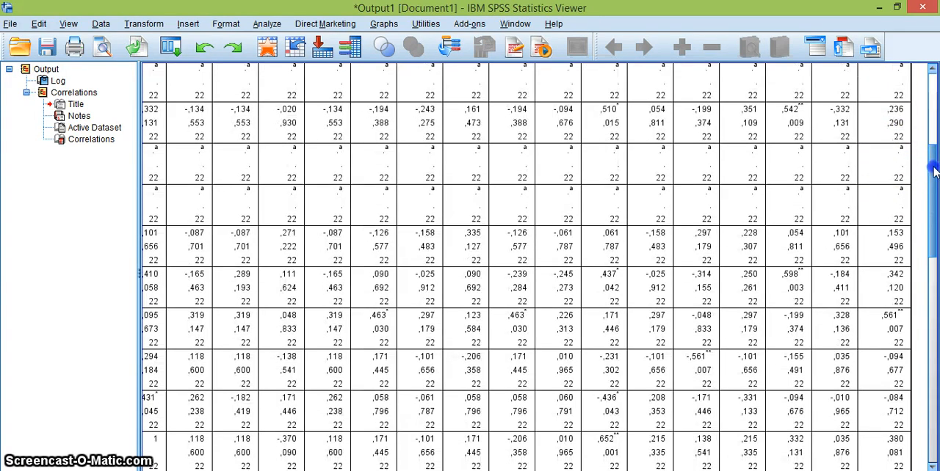
scroll(933, 170, down, 1)
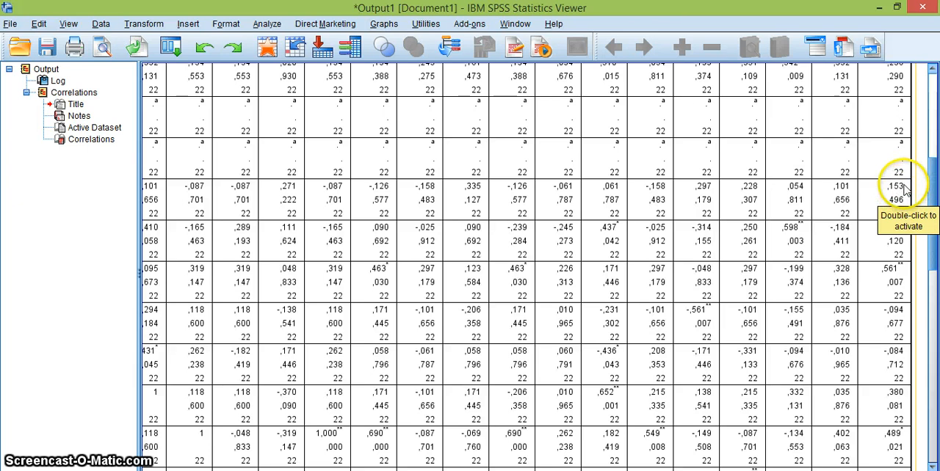
drag(933, 179, 933, 190)
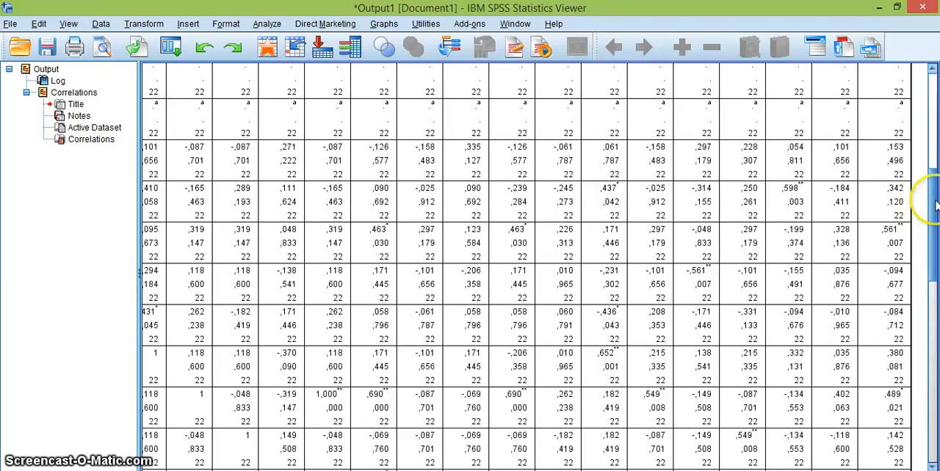
drag(933, 194, 933, 208)
click(884, 188)
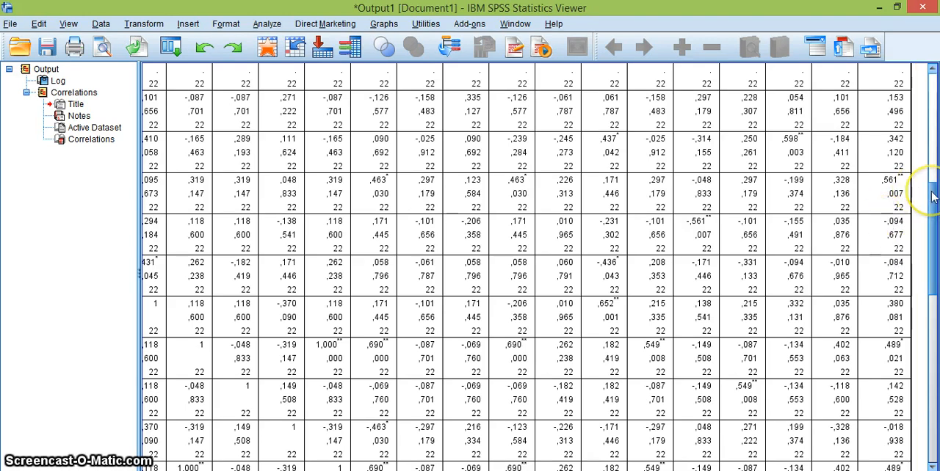
scroll(932, 194, down, 2)
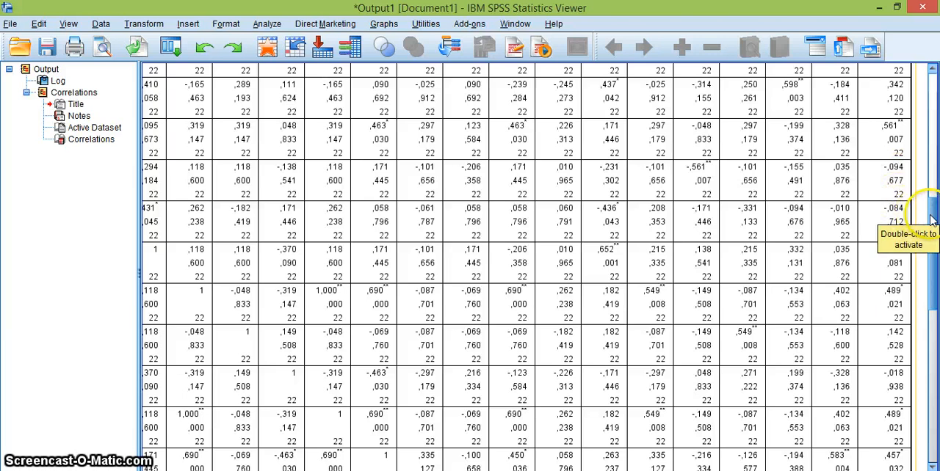
scroll(931, 221, down, 2)
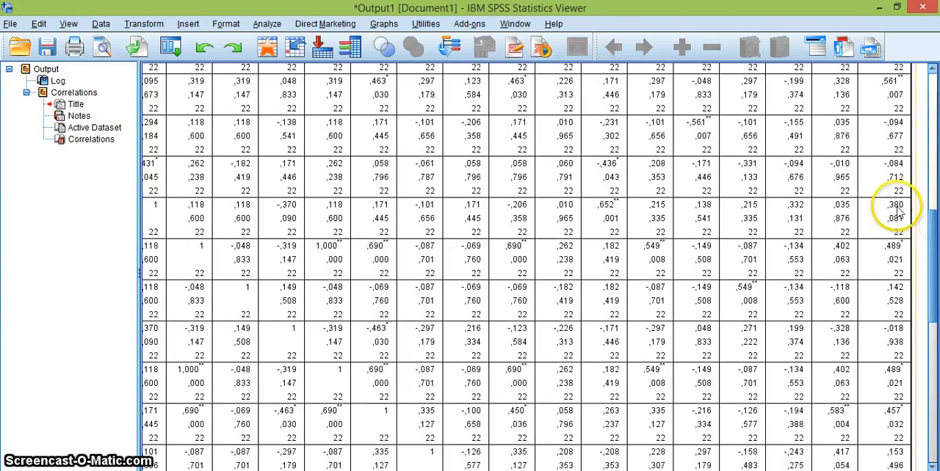
click(930, 221)
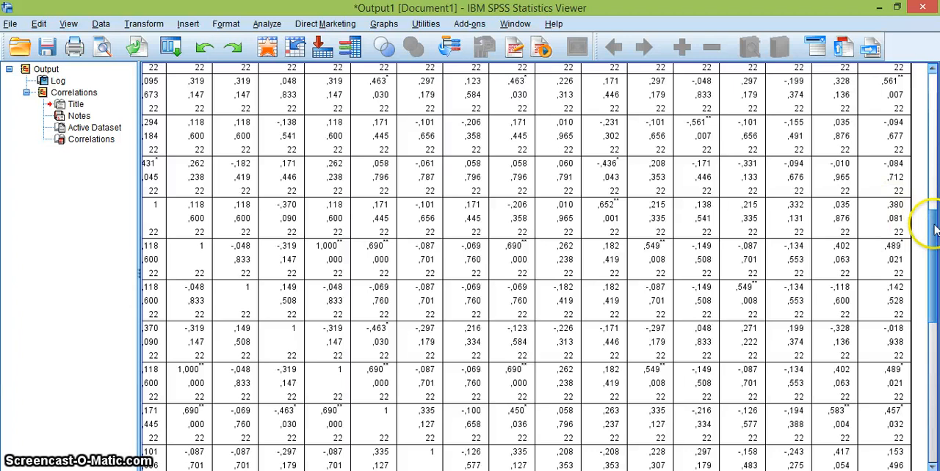
Match the Total_Soal correlations around the Soal_11 row with their item labels in the correlations table.
drag(931, 172, 933, 277)
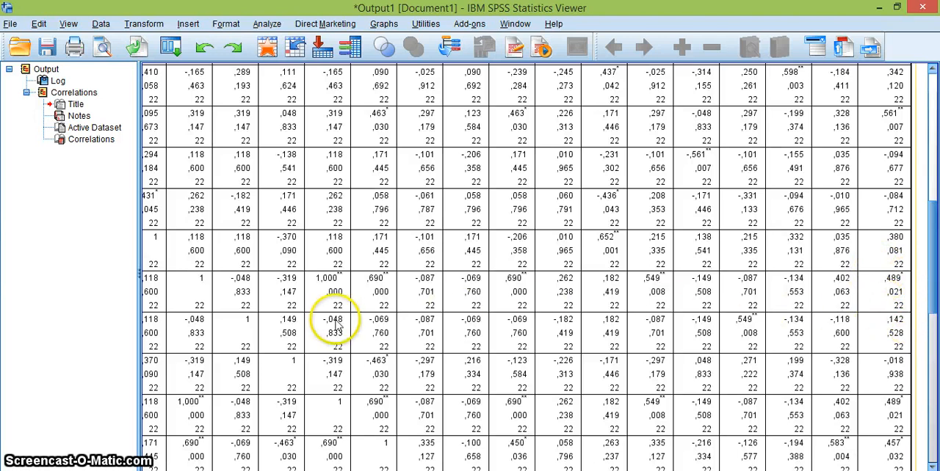
drag(576, 465, 225, 458)
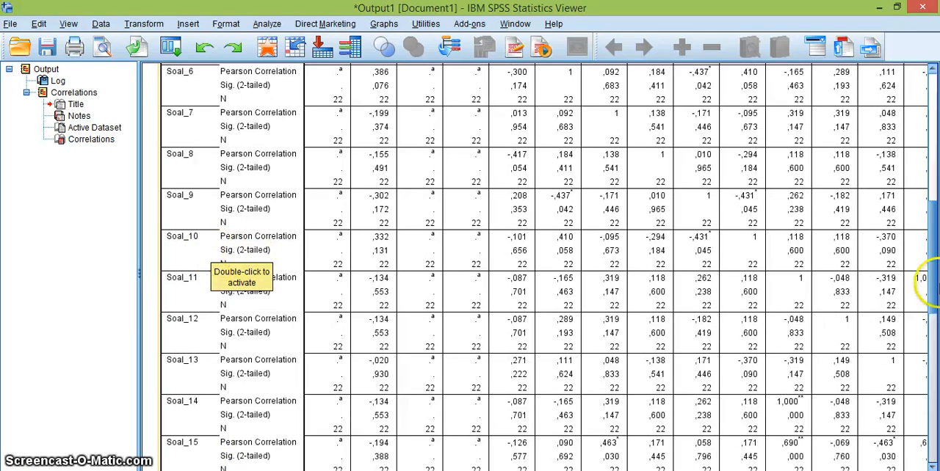
drag(525, 470, 741, 470)
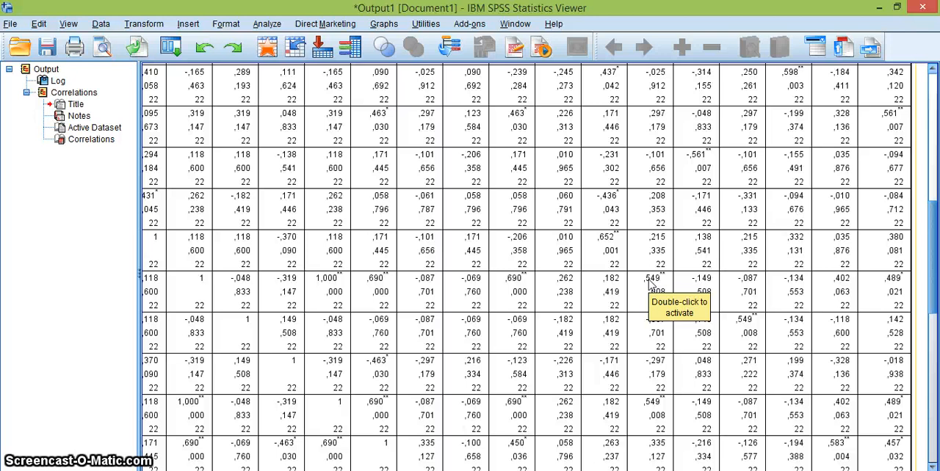
Return to the beginning of the correlations table to view its headers and the Soal_1 to Soal_6 rows.
drag(930, 240, 936, 132)
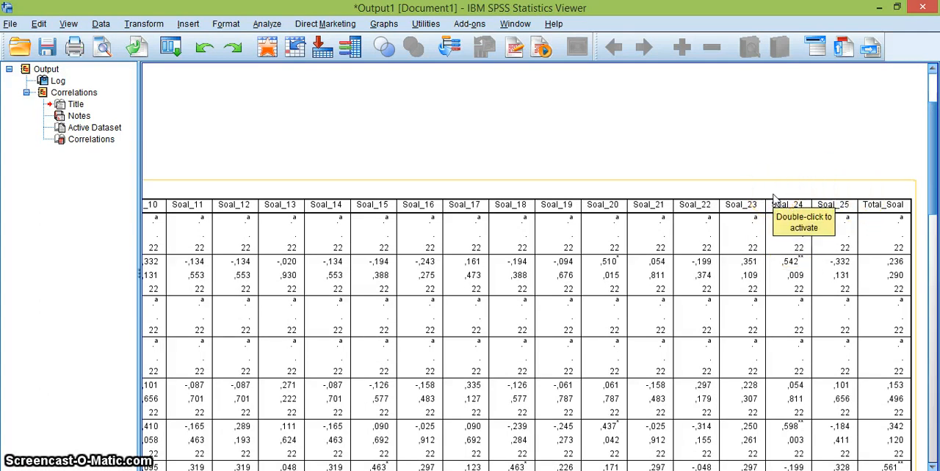
scroll(534, 334, left, 4)
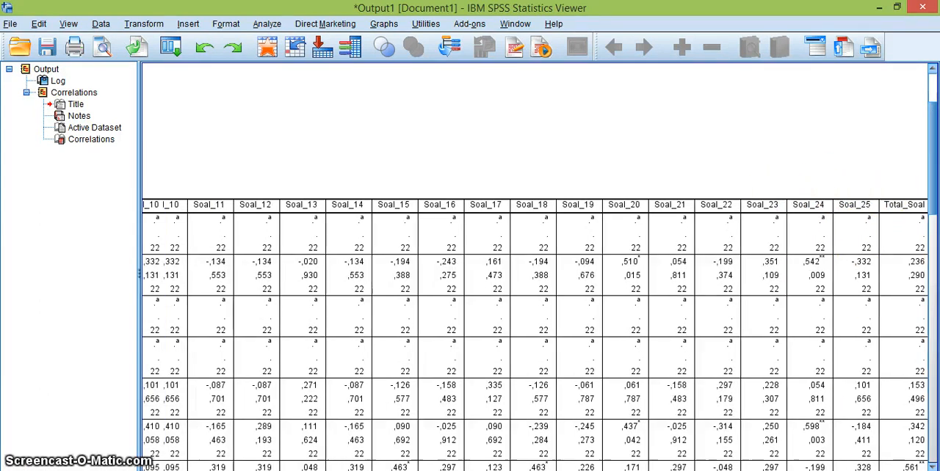
scroll(534, 335, left, 5)
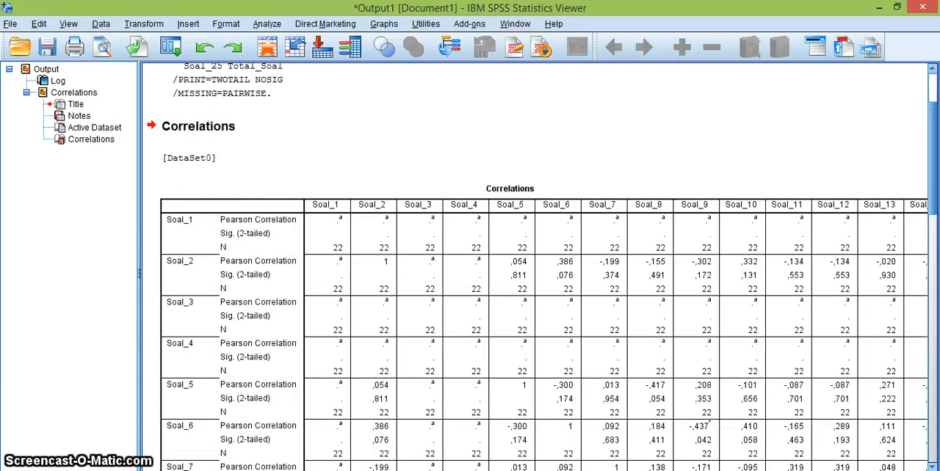
click(415, 437)
click(652, 430)
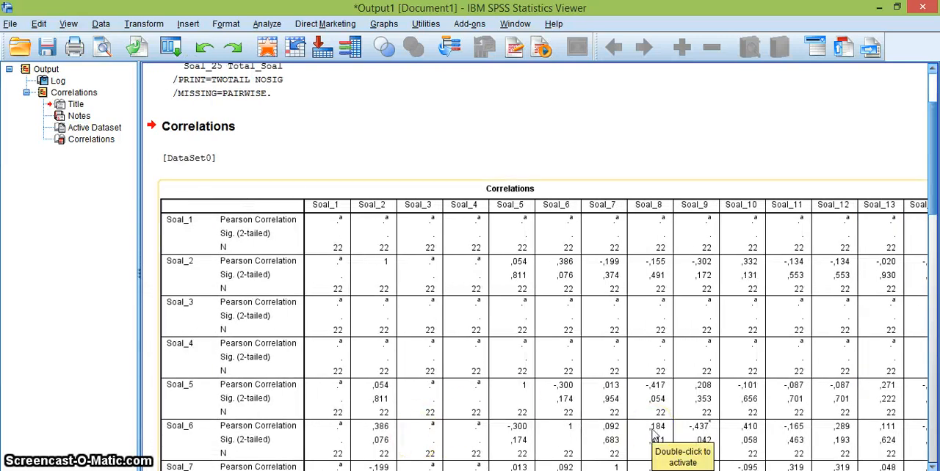